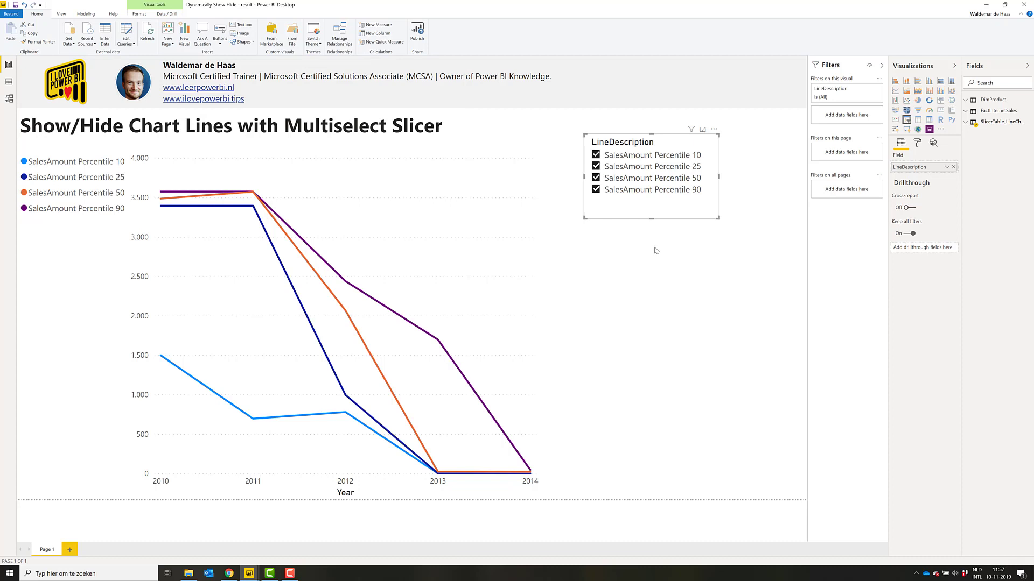
Step: Hide, then re-show, the SalesAmount Percentile 25 and 50 lines using the finished report's slicer
left_click(659, 168)
left_click(658, 178)
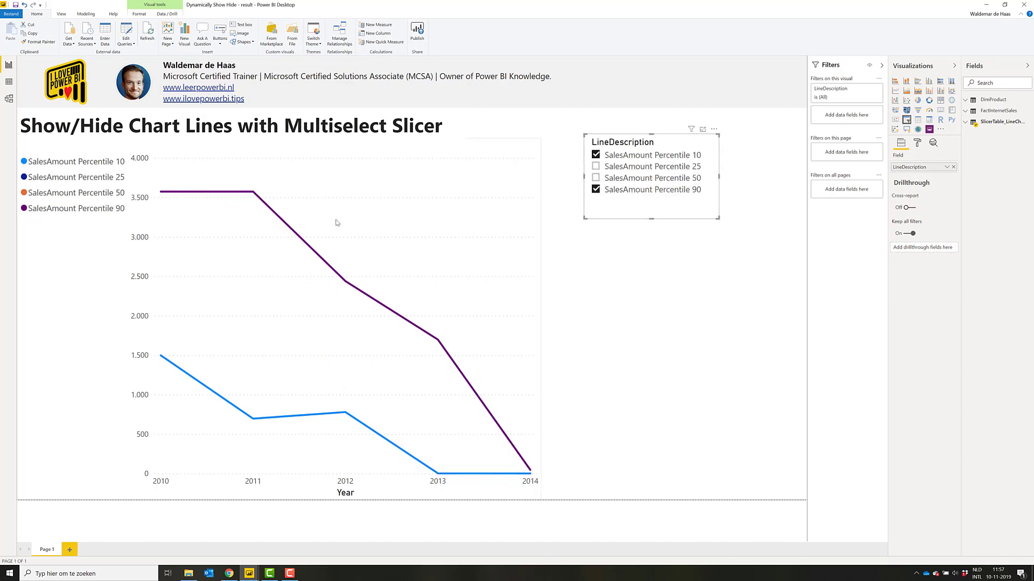
left_click(595, 178)
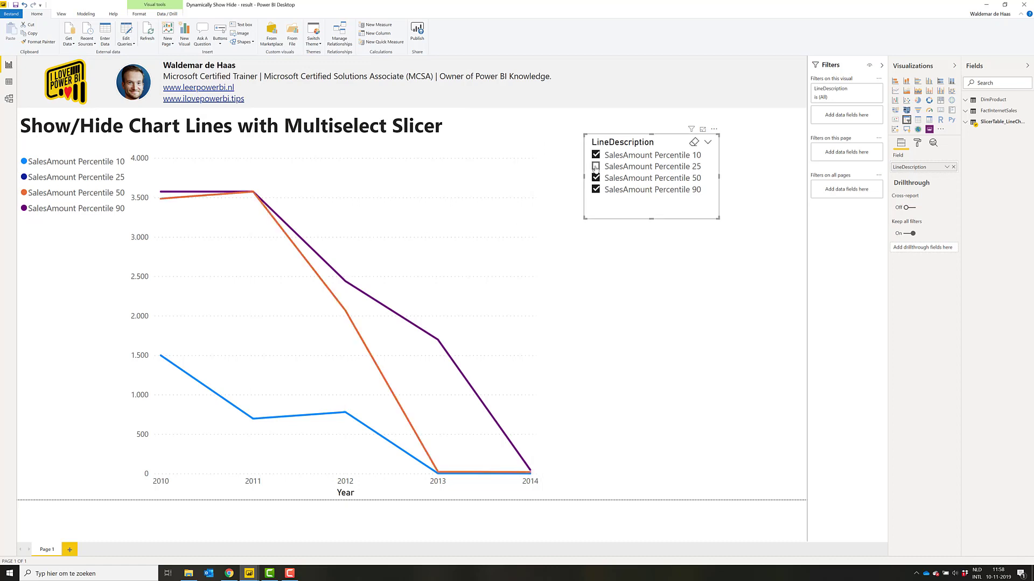
left_click(596, 167)
Step: Switch to the 'Dynamically Show Hide - demo' report window
left_click(589, 380)
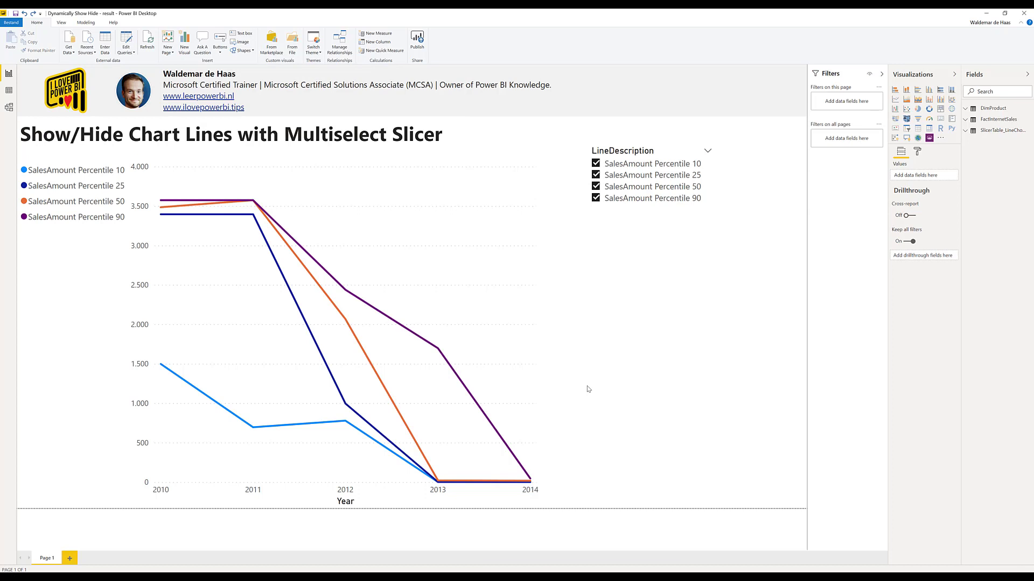
left_click(249, 577)
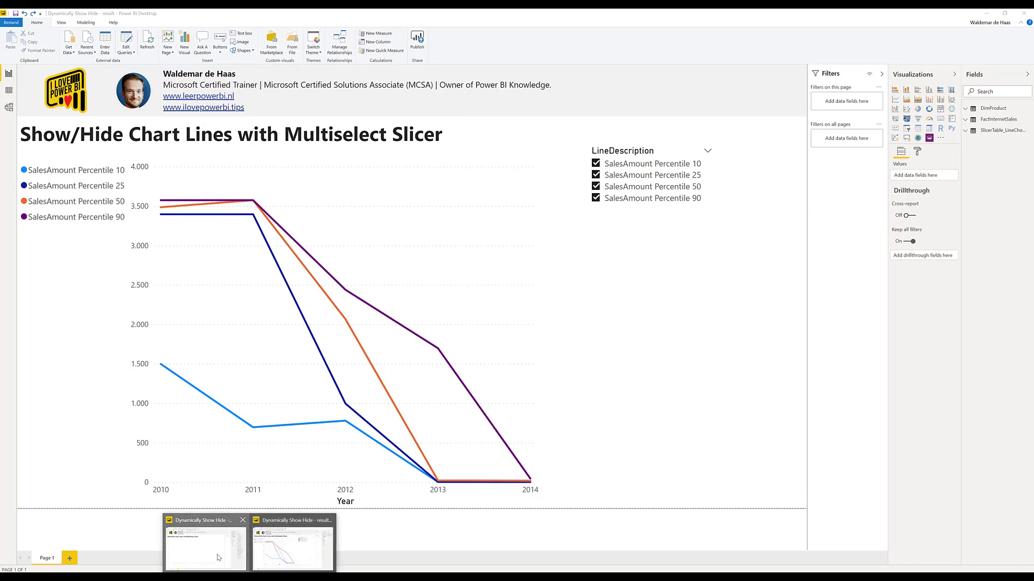
left_click(212, 546)
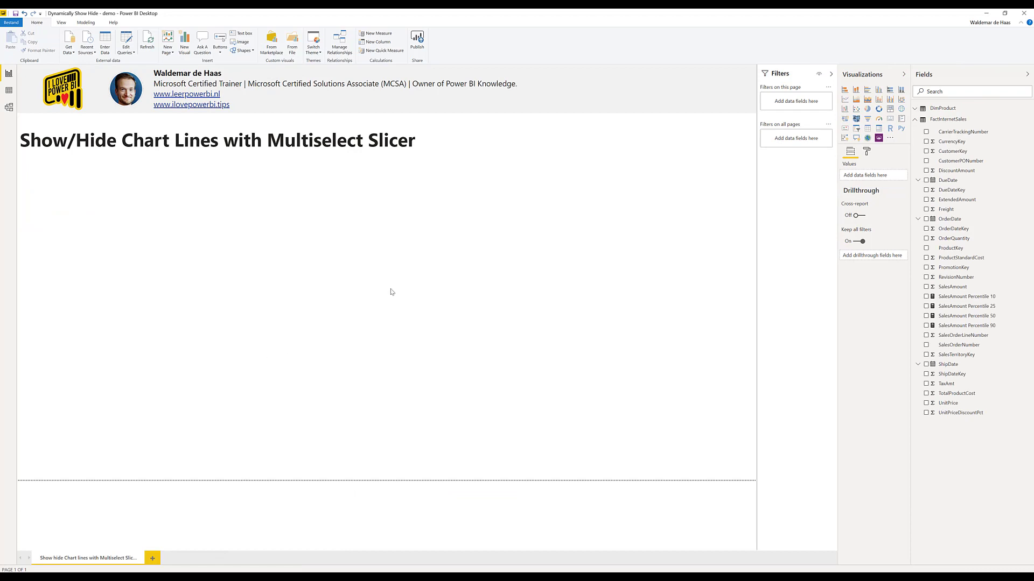
Step: Add an enlarged line chart of SalesAmount Percentile 10, 25, 50 and 90 by OrderDate
left_click(845, 99)
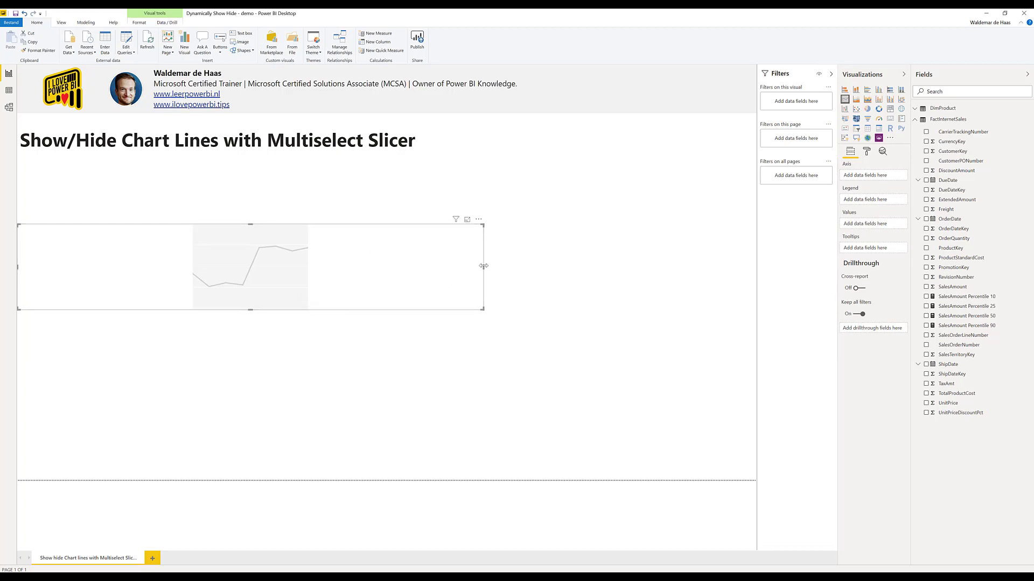
left_click_drag(483, 265, 220, 278)
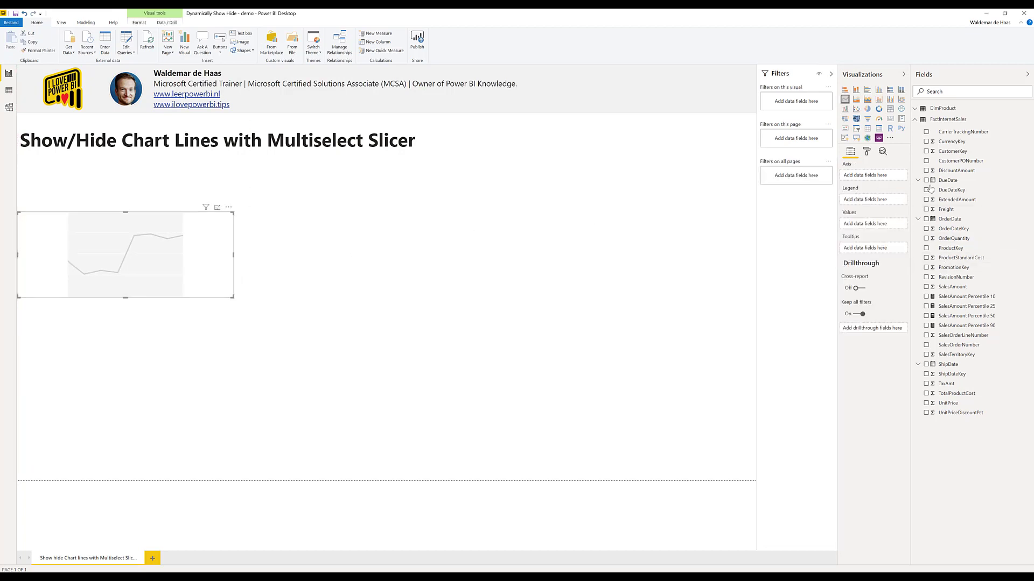
left_click_drag(941, 219, 872, 181)
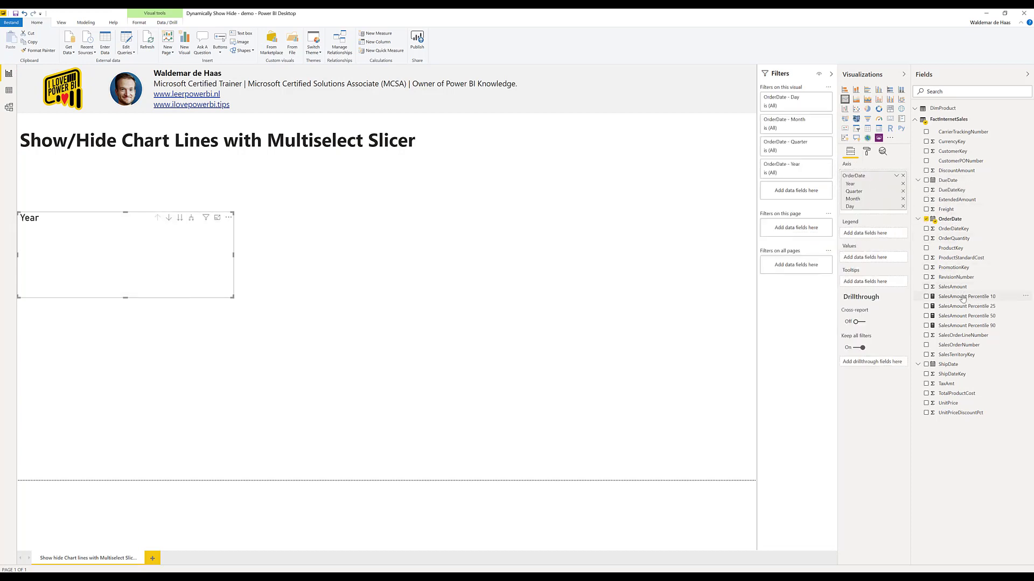
left_click_drag(964, 297, 891, 272)
left_click_drag(943, 316, 888, 274)
left_click_drag(951, 327, 883, 285)
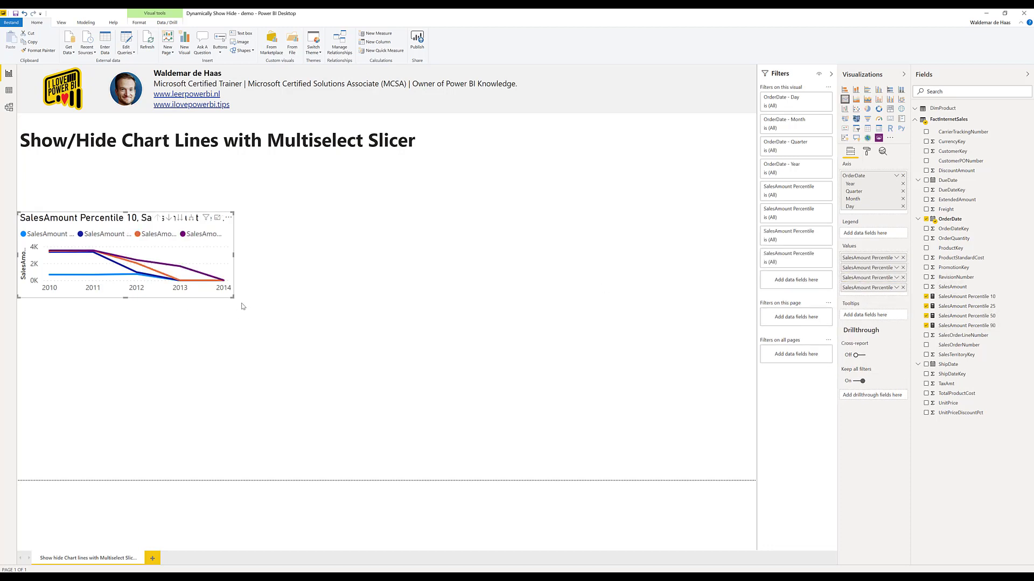
left_click_drag(233, 296, 389, 451)
left_click(389, 452)
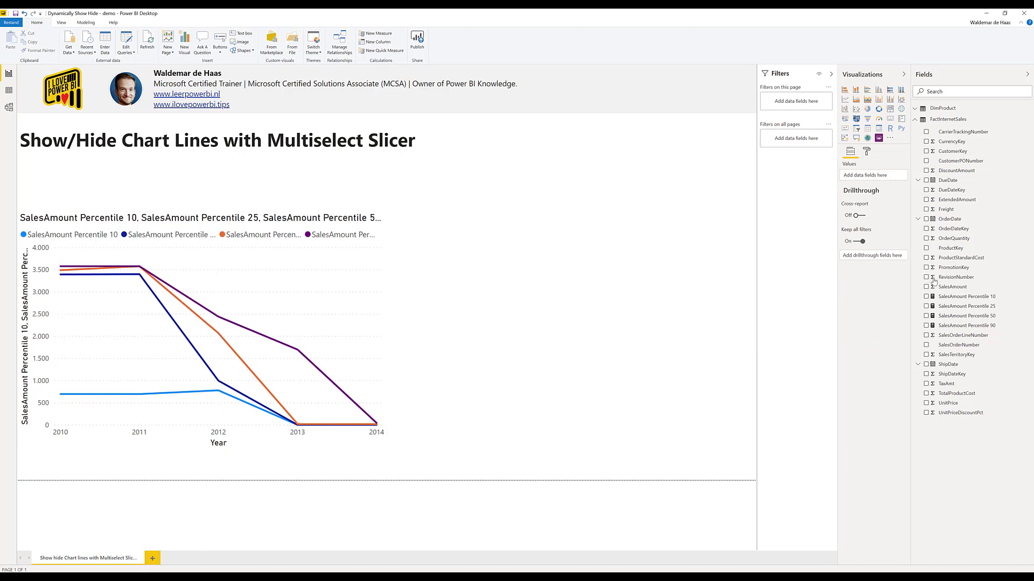
Step: Show the SalesAmount Percentile 10 measure's PERCENTILE.EXC formula in the formula bar
left_click(964, 296)
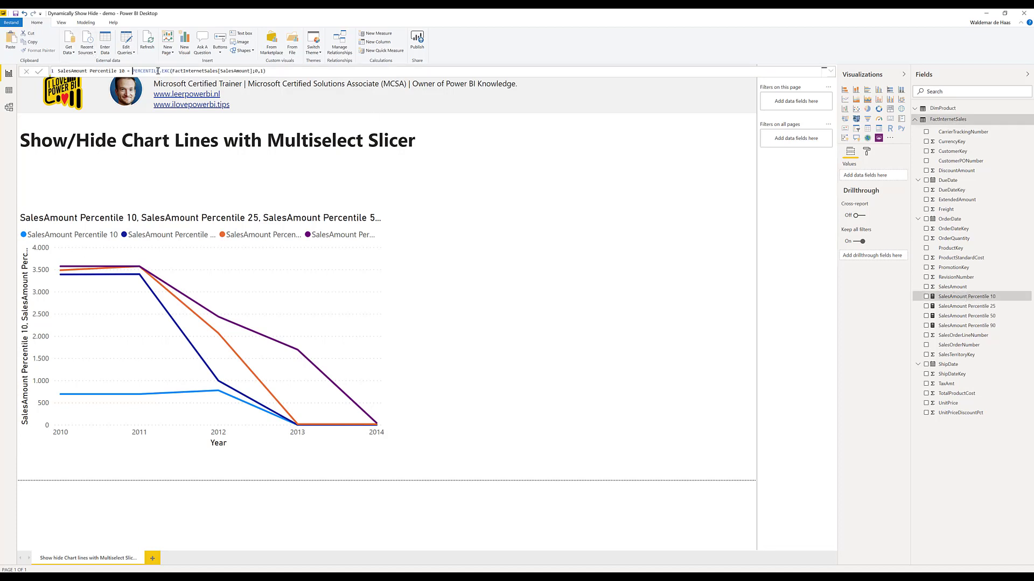
left_click_drag(134, 70, 276, 72)
left_click(279, 72)
Step: Check the FactInternetSales–DimProduct relationship in Model view, then return to the report
left_click(9, 107)
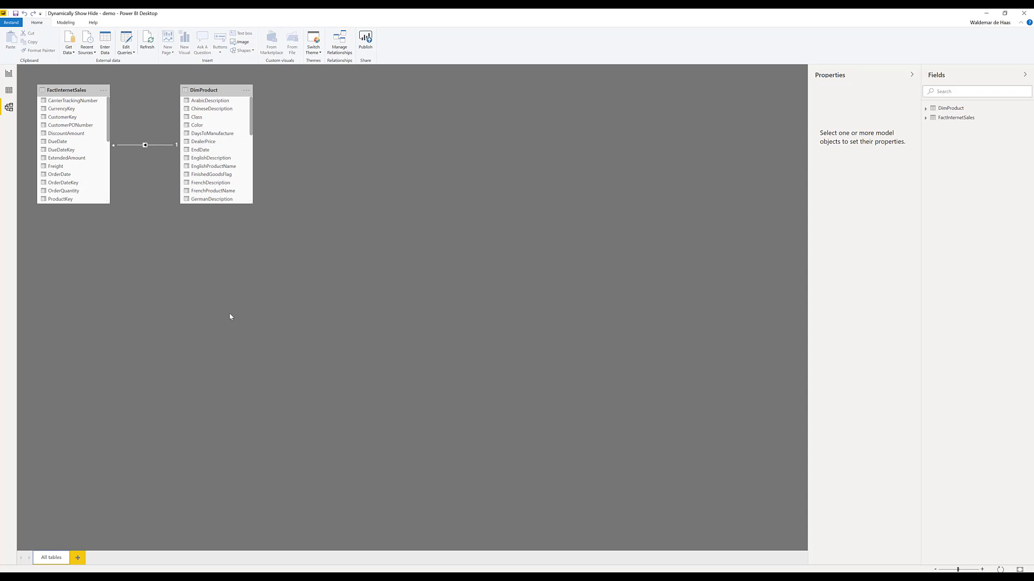
left_click(9, 73)
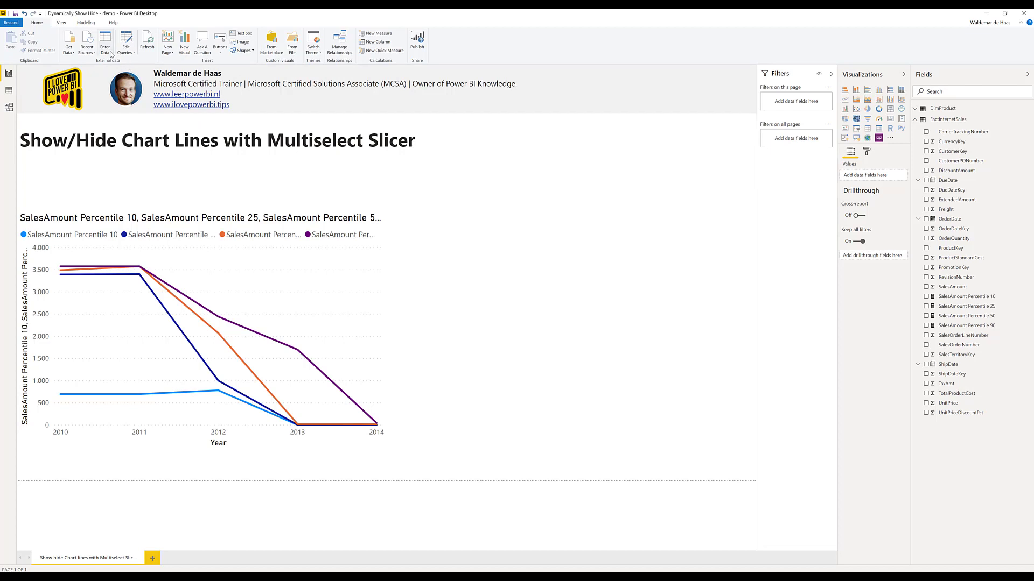
Step: Start an Enter Data table with an ID column holding 1, 2, 3 and 4
left_click(106, 54)
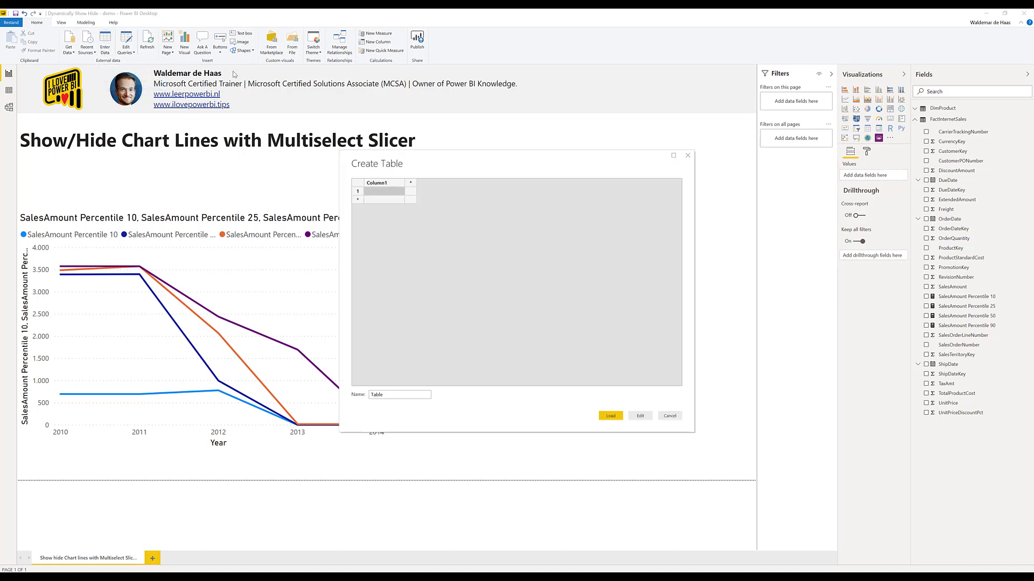
double_click(385, 183)
type("ID")
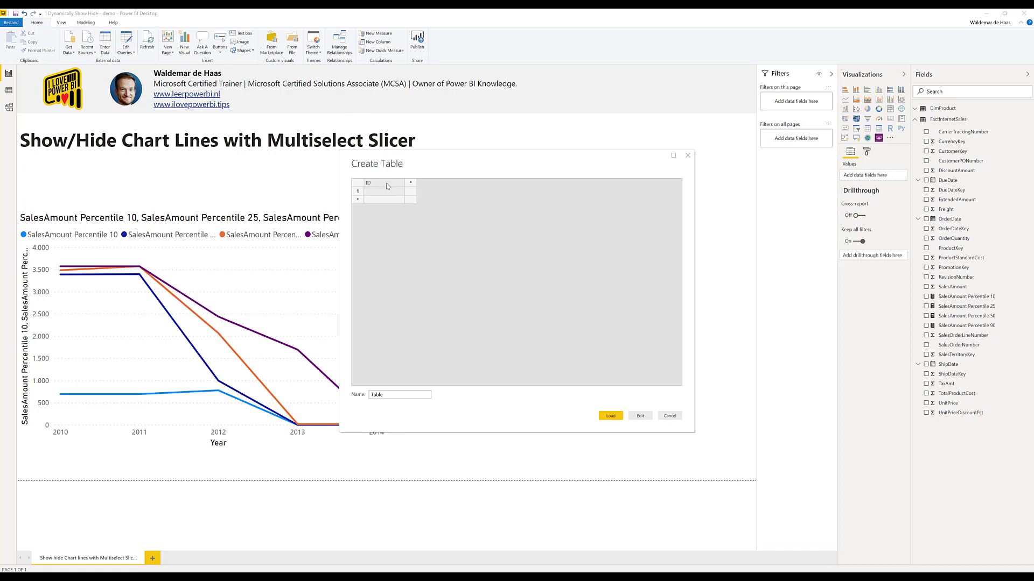
key("Return")
type("1")
key("Return")
type("2")
key("Return")
type("3")
key("Return")
type("4")
key("Up")
key("Up")
key("Up")
Step: Add a second column named LineDescription
key("Tab")
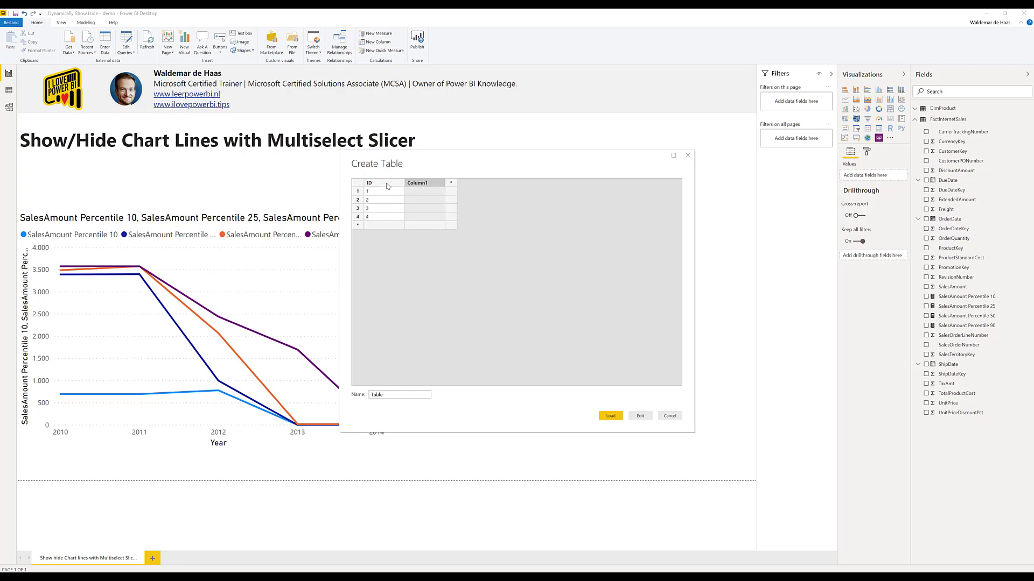
double_click(423, 184)
type("LineDe")
key("BackSpace")
key("BackSpace")
type("ription")
key("Return")
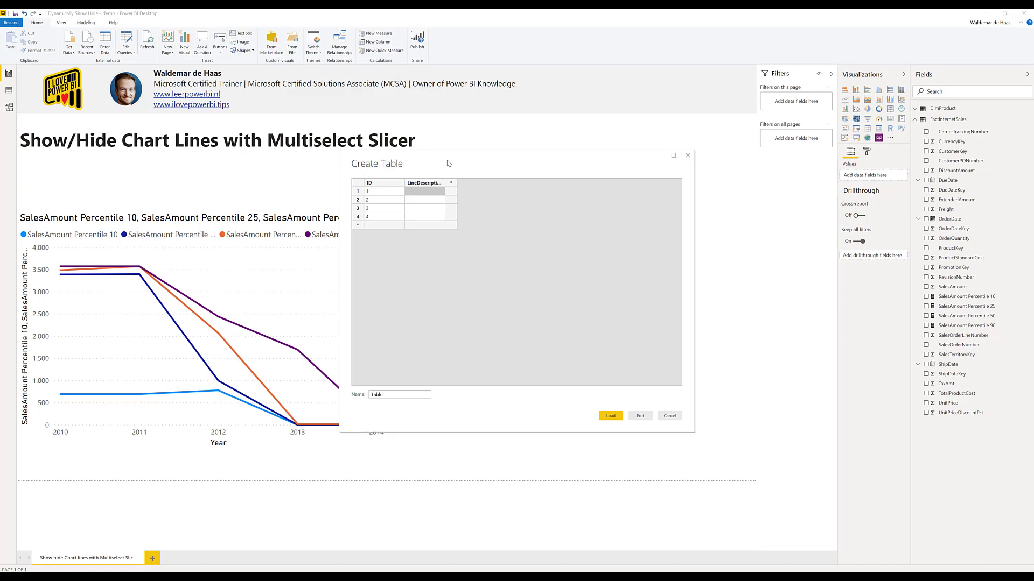
Step: Enter 'SalesAmount Percentile 10' in LineDescription and copy it into rows 2–4
type("Sale")
type("sAmount Perc")
type("enti")
type("le 10")
key("Return")
key("Up")
key("ctrl+c")
key("Down")
key("ctrl+v")
key("Down")
key("ctrl+v")
key("Down")
key("ctrl+v")
key("Up")
key("Up")
key("Up")
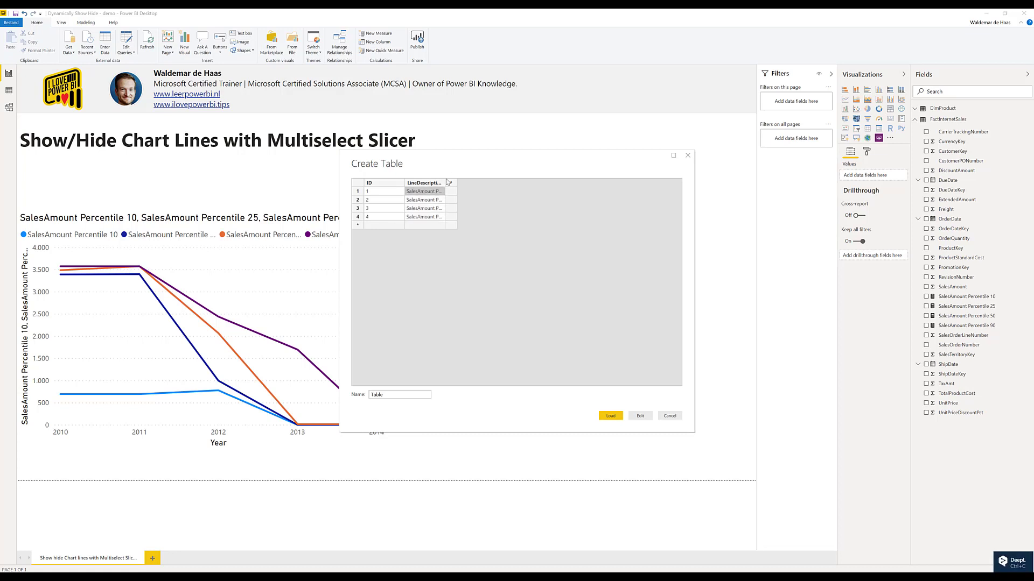
Step: Change rows 2–4 to SalesAmount Percentile 25, 50 and 90
left_click_drag(445, 183, 504, 182)
left_click(473, 201)
left_click(473, 201)
left_click(474, 202)
key("BackSpace")
key("BackSpace")
type("25")
left_click(475, 210)
left_click(476, 212)
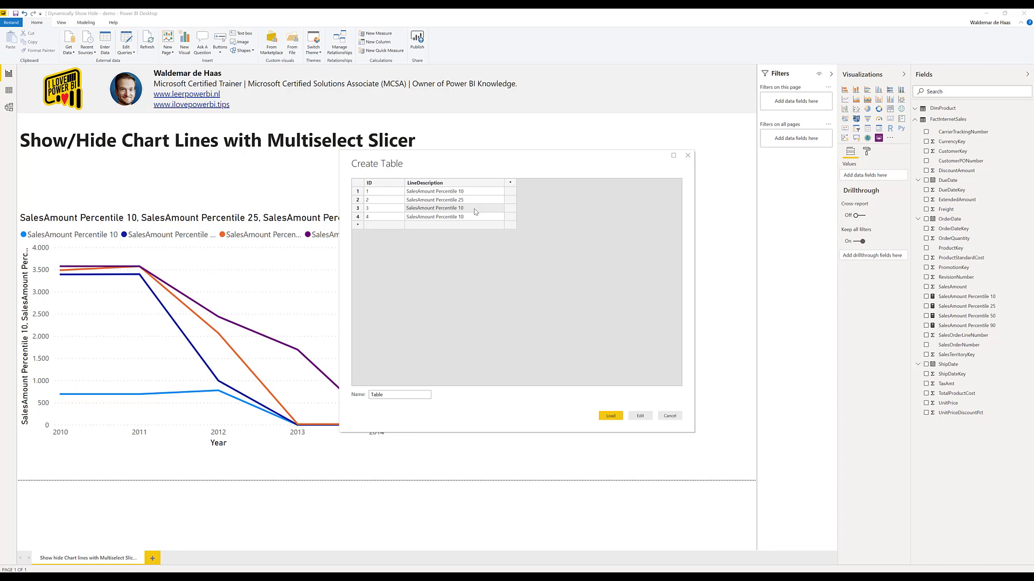
type("50")
left_click(477, 218)
left_click(477, 217)
key("BackSpace")
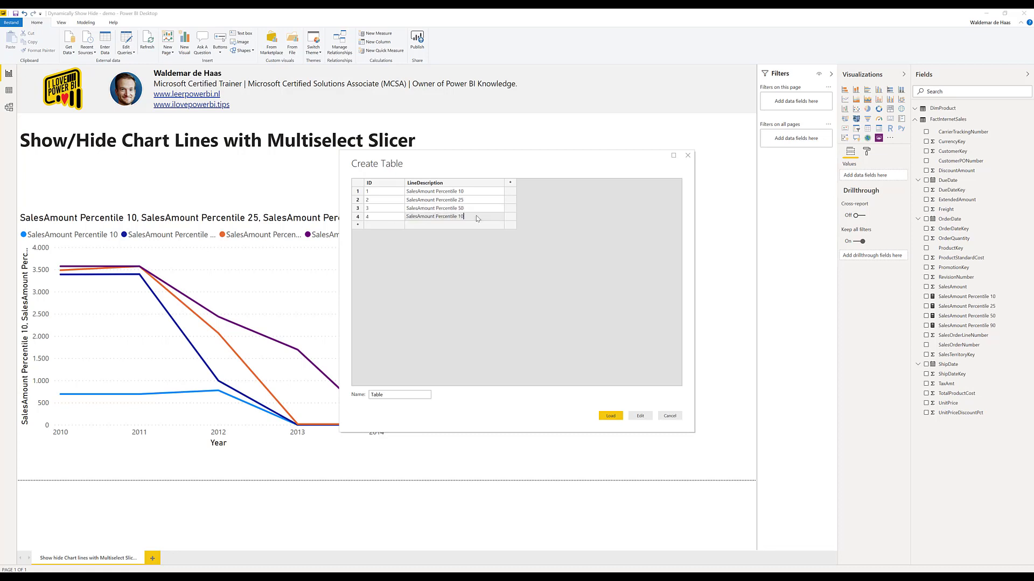
Step: Name the table SlicerTable LineChooser and load it
double_click(392, 395)
type("Slicer")
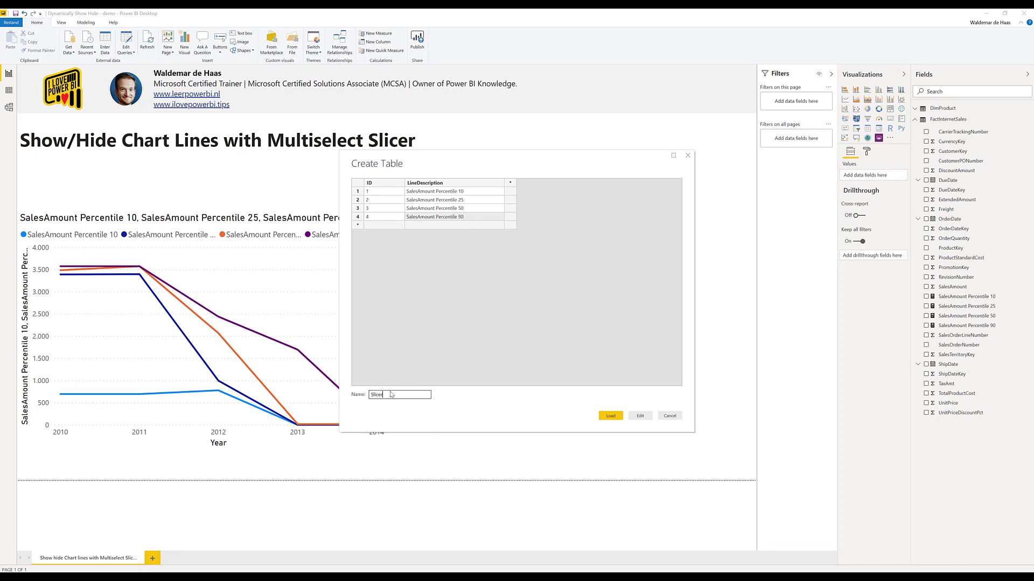
type("TableLineChooser")
left_click(609, 416)
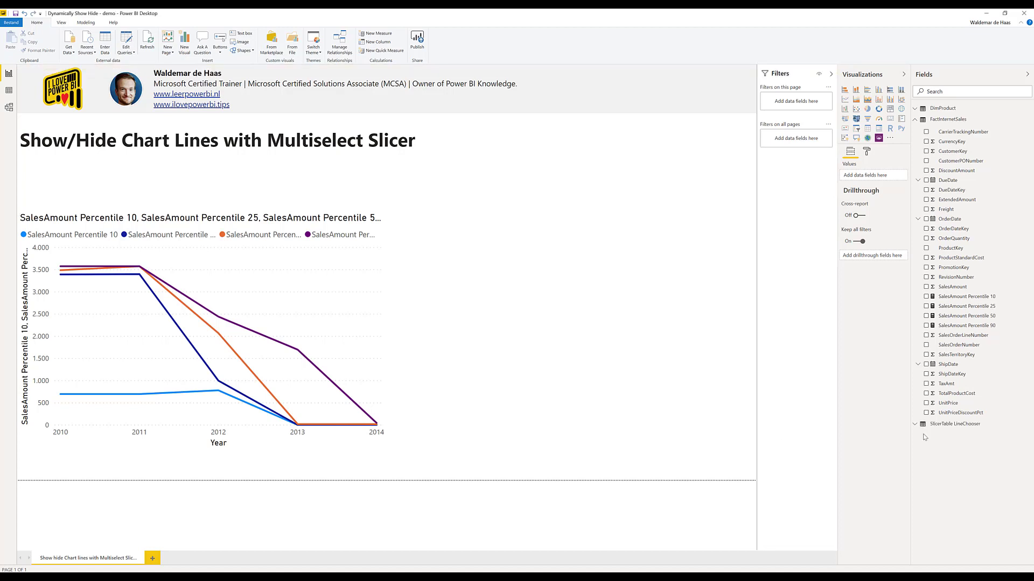
Step: Expand SlicerTable LineChooser's ID and LineDescription fields and check it in Model view
left_click(953, 424)
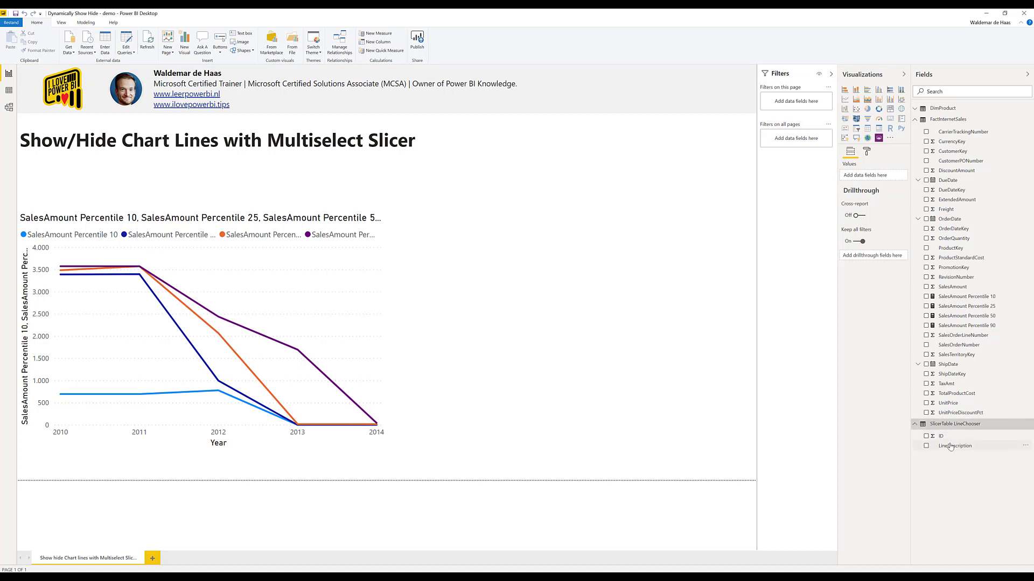
left_click(9, 107)
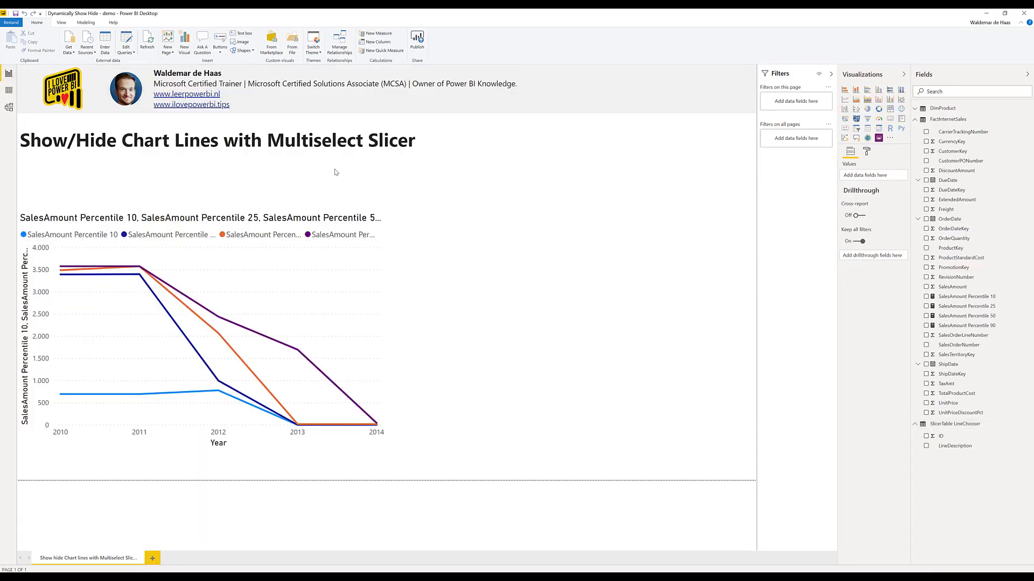
left_click(9, 73)
Step: Place a LineDescription slicer at the upper right, shortened and widened to show full names
left_click(857, 129)
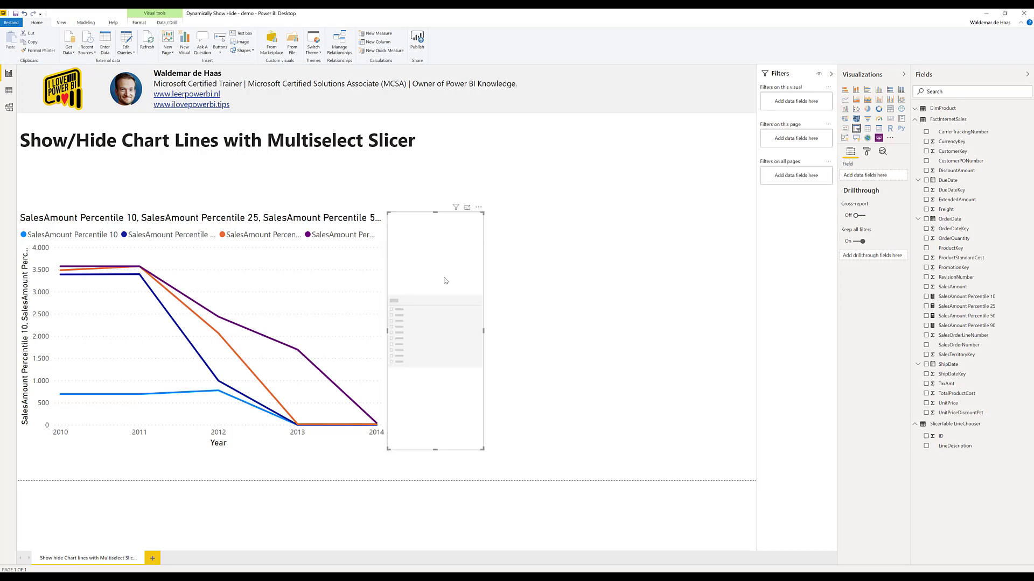
left_click_drag(440, 282, 545, 197)
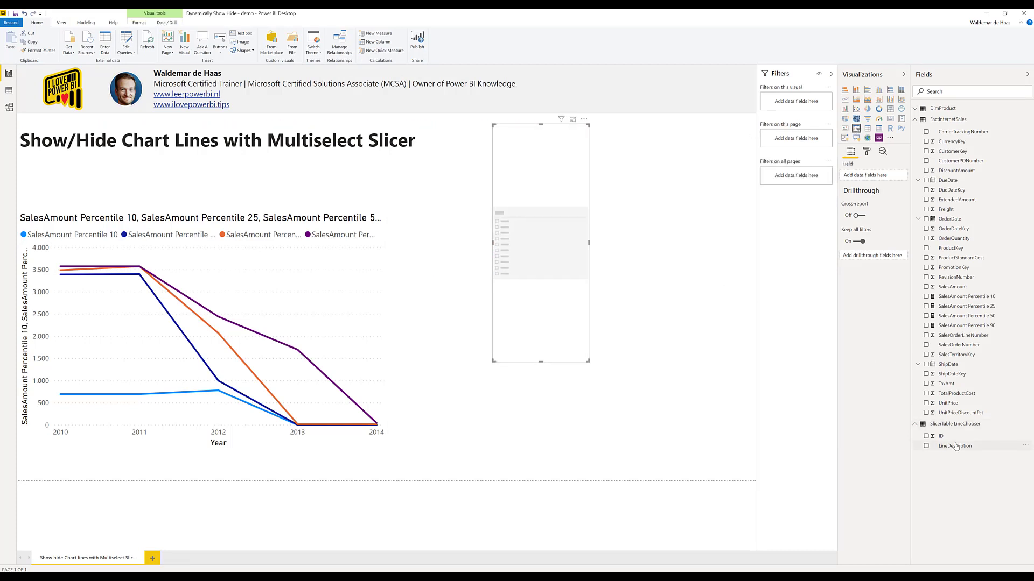
left_click_drag(903, 328, 871, 176)
left_click_drag(542, 361, 544, 227)
left_click_drag(592, 178, 670, 176)
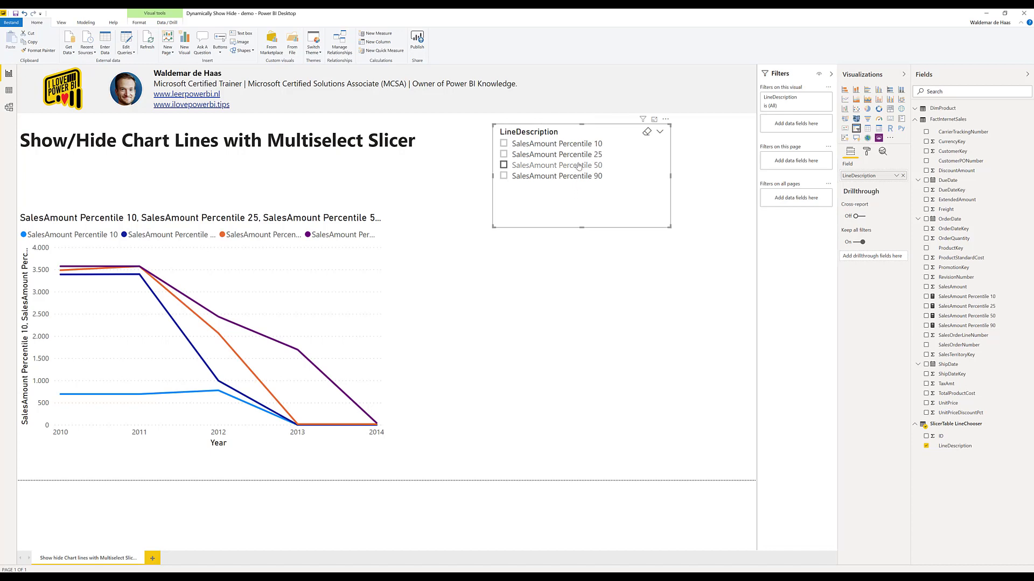
left_click(5, 92)
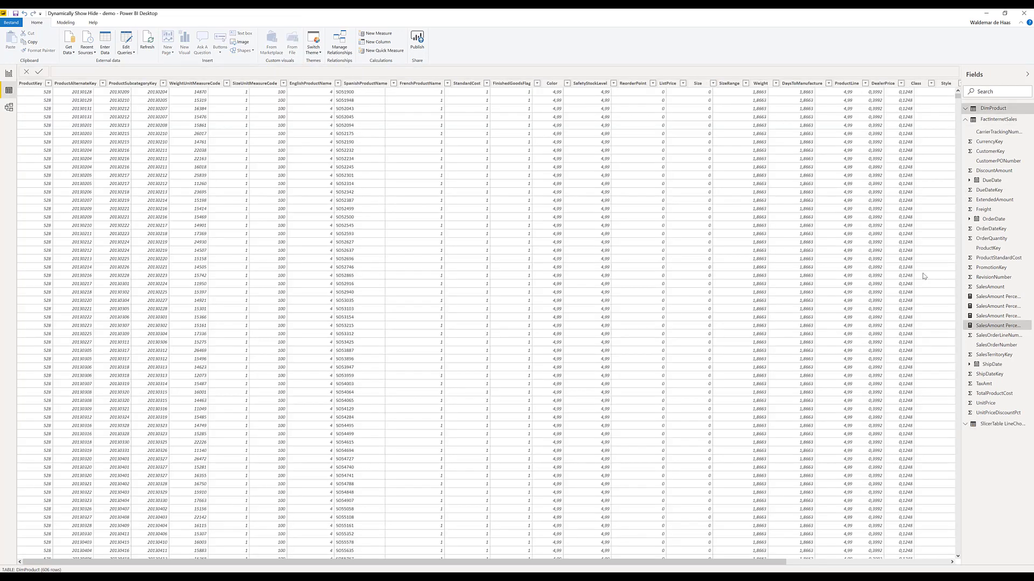
left_click(989, 425)
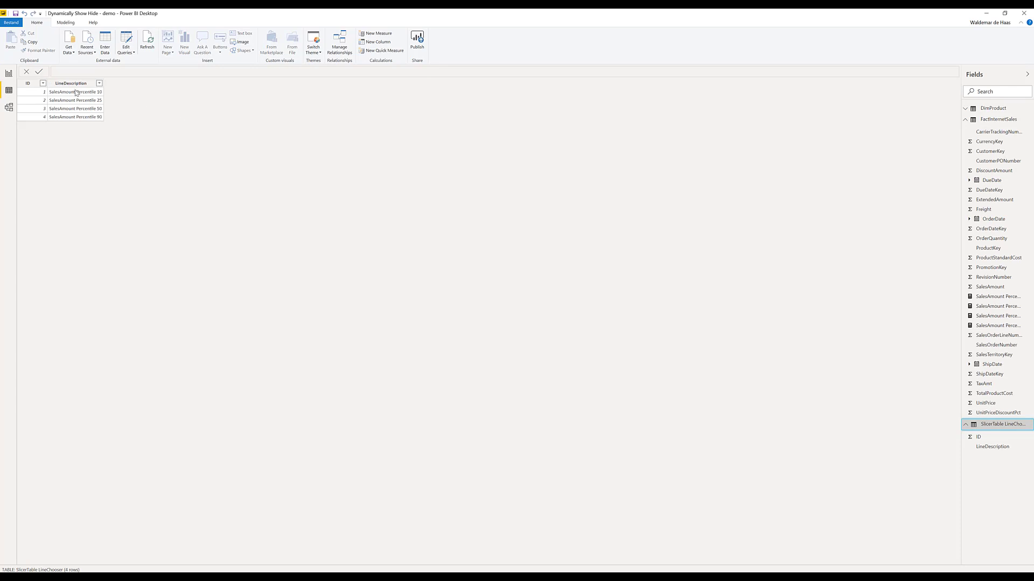
left_click(76, 93)
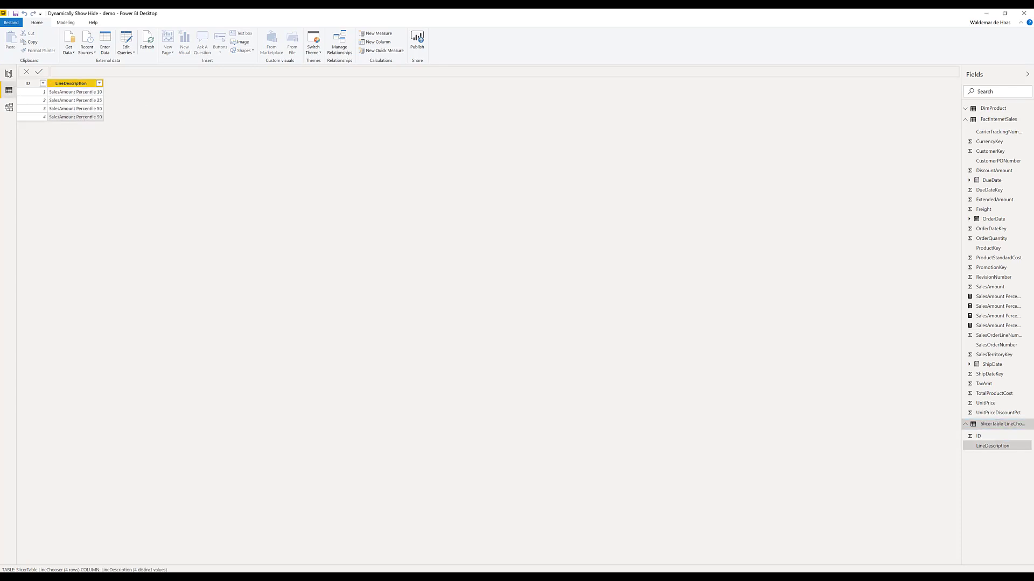
left_click(9, 73)
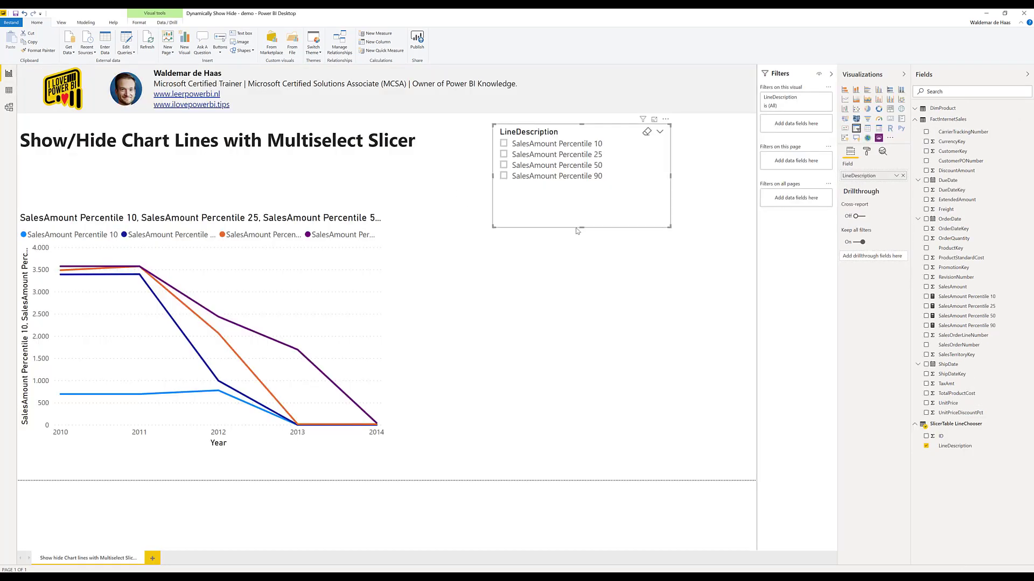
Step: Try single picks in the slicer, leaving only SalesAmount Percentile 90 selected
left_click(540, 155)
left_click(540, 165)
left_click(540, 177)
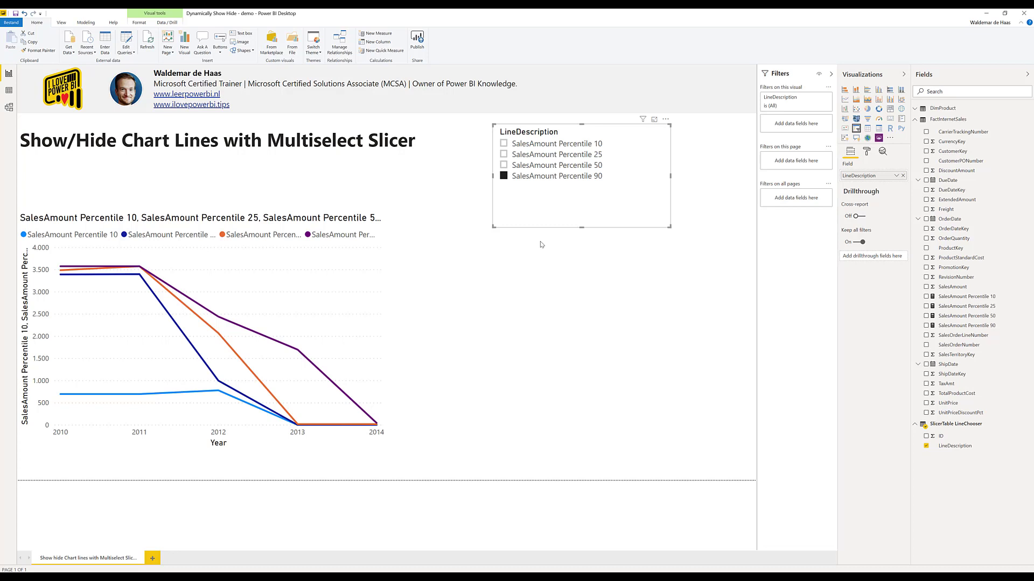
left_click(539, 167)
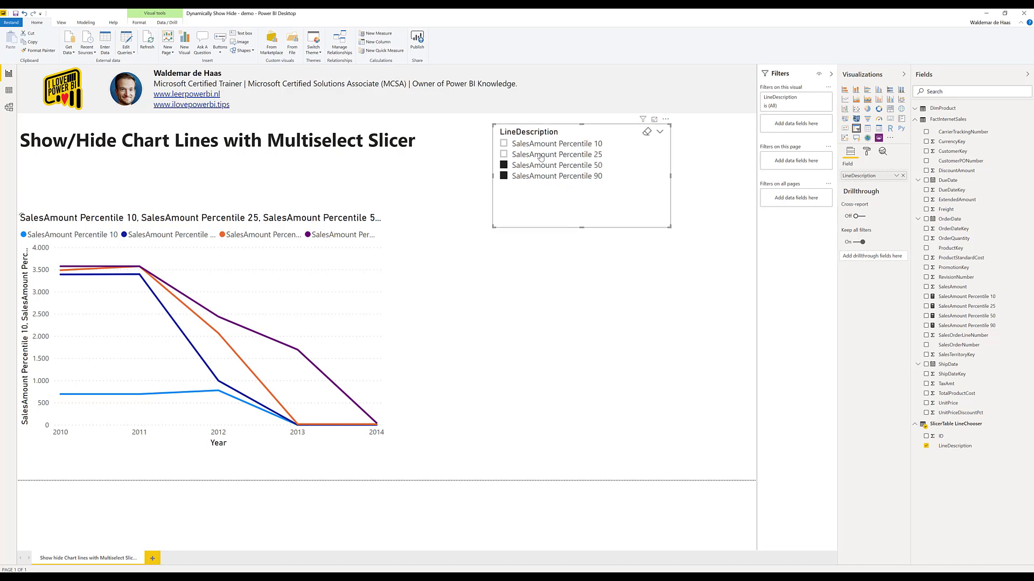
left_click(541, 156)
left_click(548, 165)
left_click(546, 179)
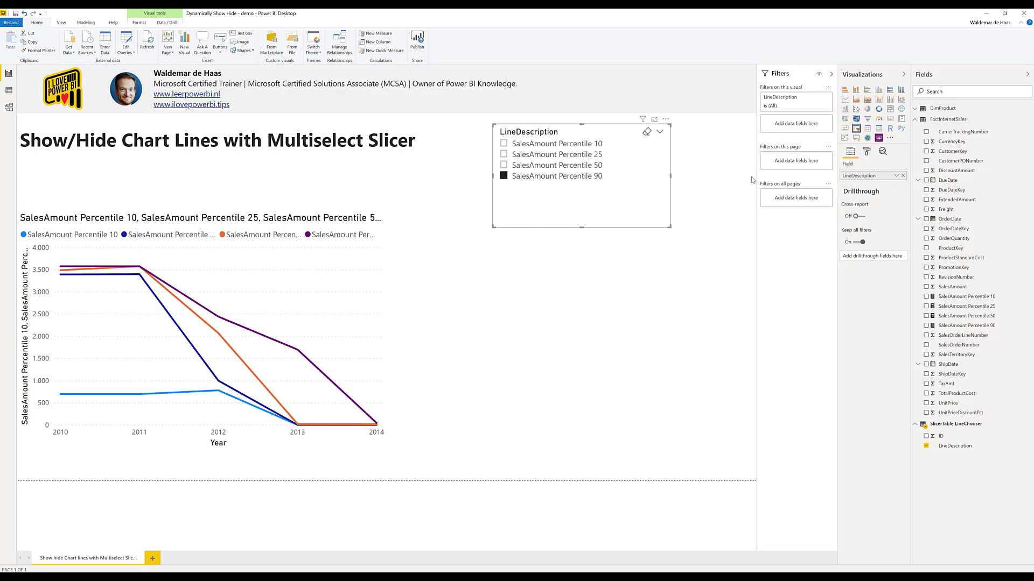
left_click(867, 153)
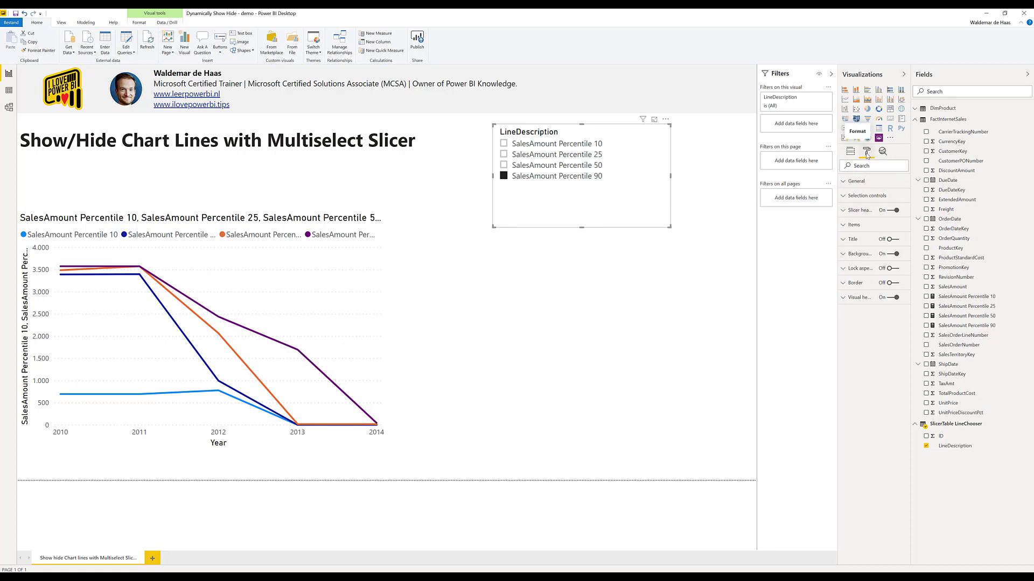
Step: Turn off Multi-select with CTRL and tick all four SalesAmount Percentile items
left_click(863, 198)
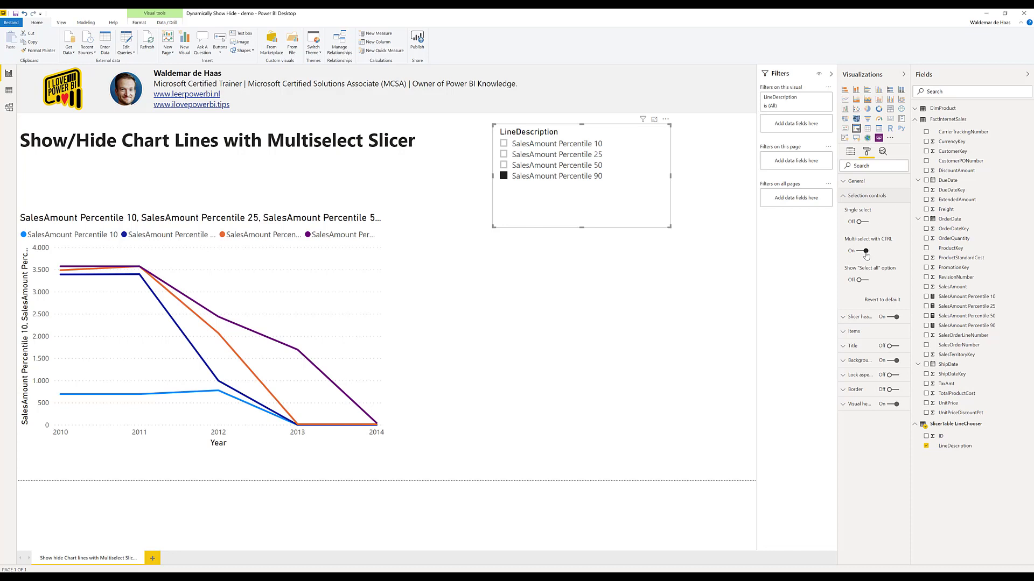
left_click(503, 165)
left_click(503, 154)
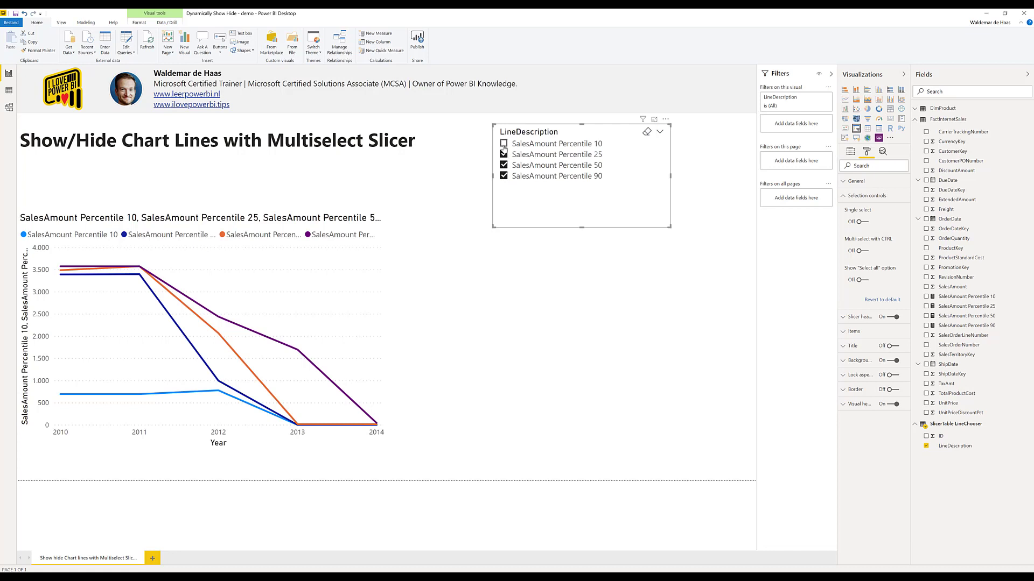
left_click(504, 145)
left_click(503, 155)
left_click(504, 166)
left_click(503, 165)
left_click(504, 156)
Step: Show the SalesAmount Percentile 10 formula and untick Percentile 25 and 50 in the slicer
mouse_move(379, 279)
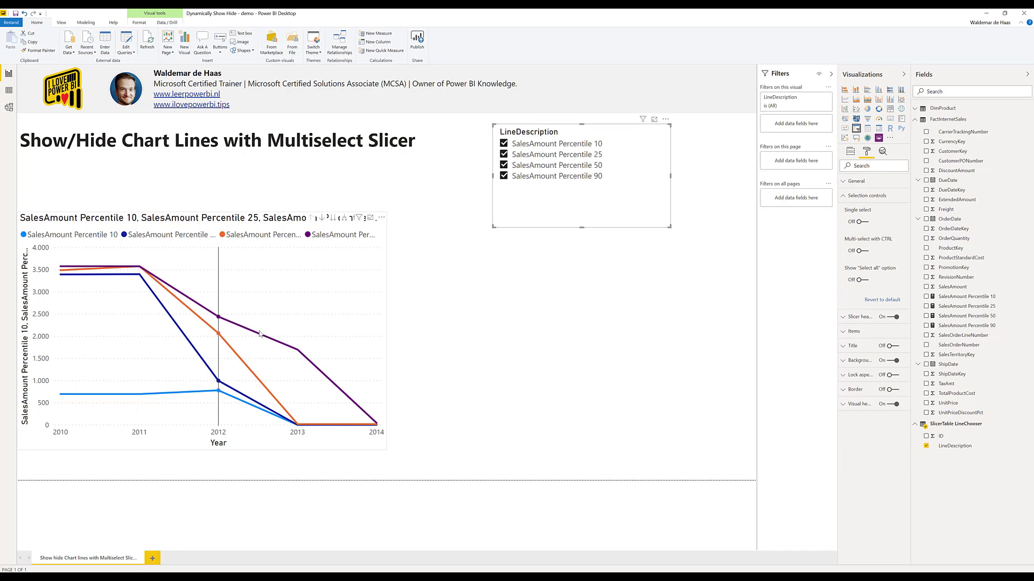
left_click(995, 298)
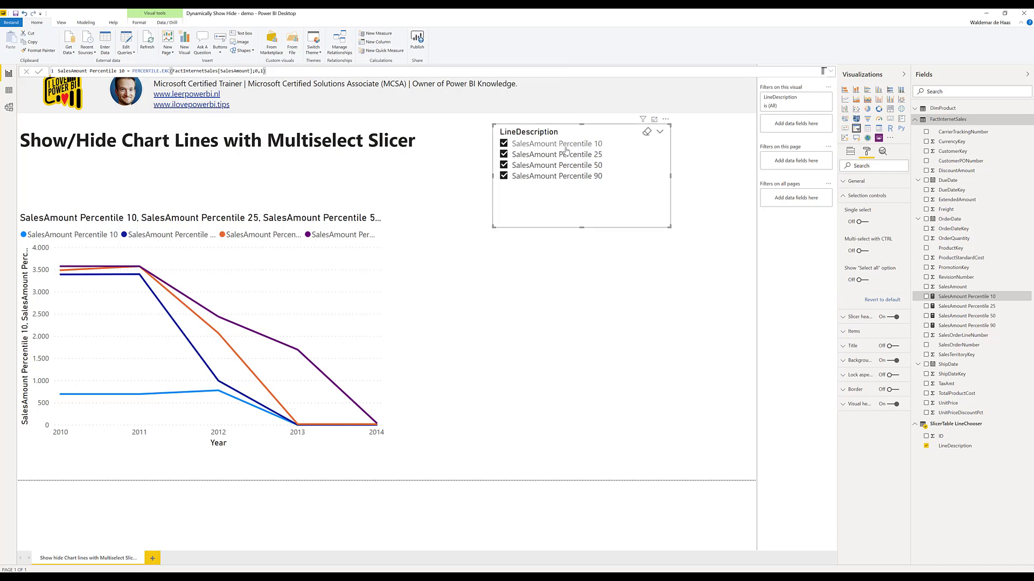
left_click(530, 155)
left_click(525, 165)
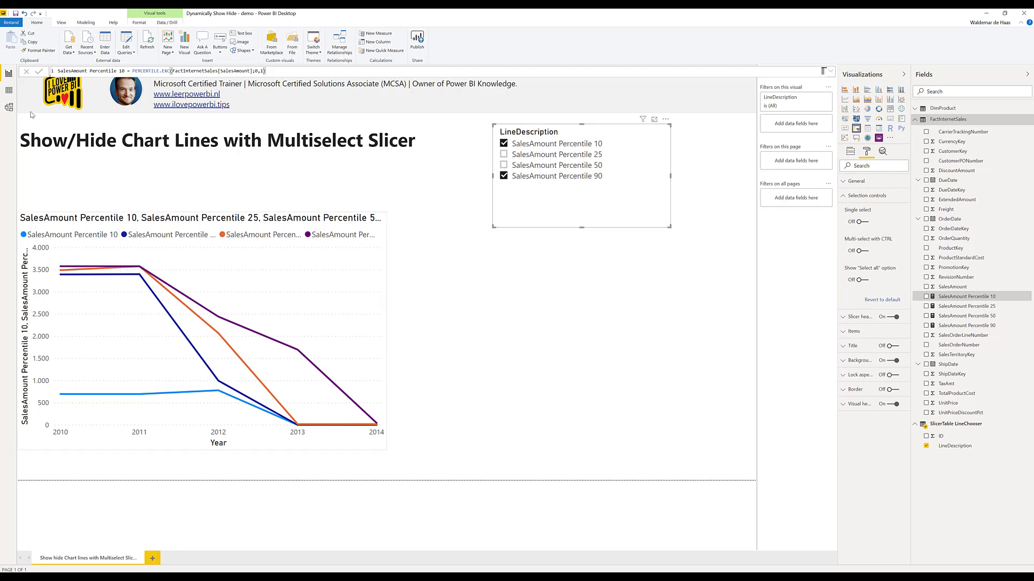
Step: In Data view, filter SlicerTable LineChooser's ID column to 1 and 4, then return to the report
left_click(9, 91)
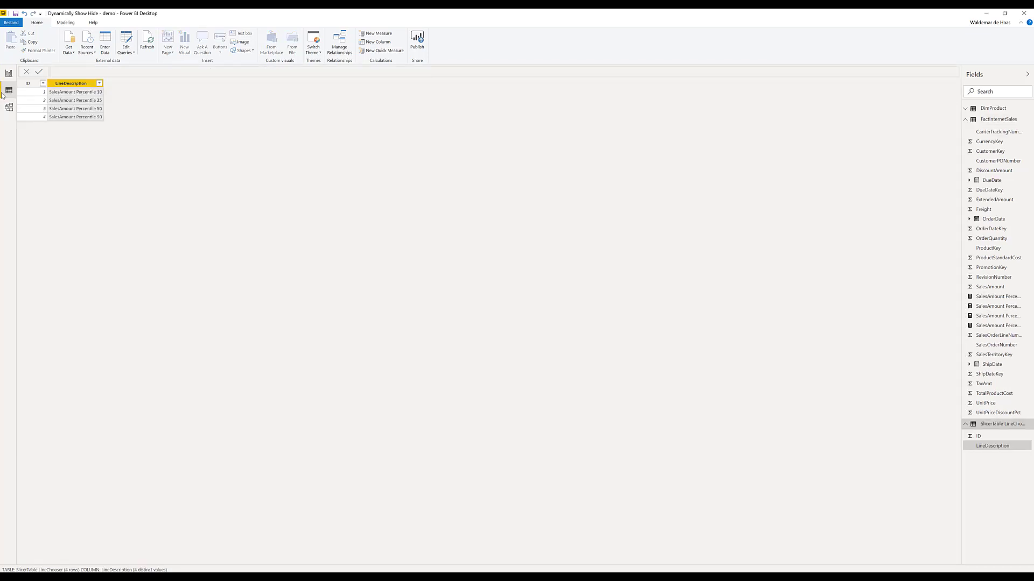
left_click(40, 84)
left_click(43, 83)
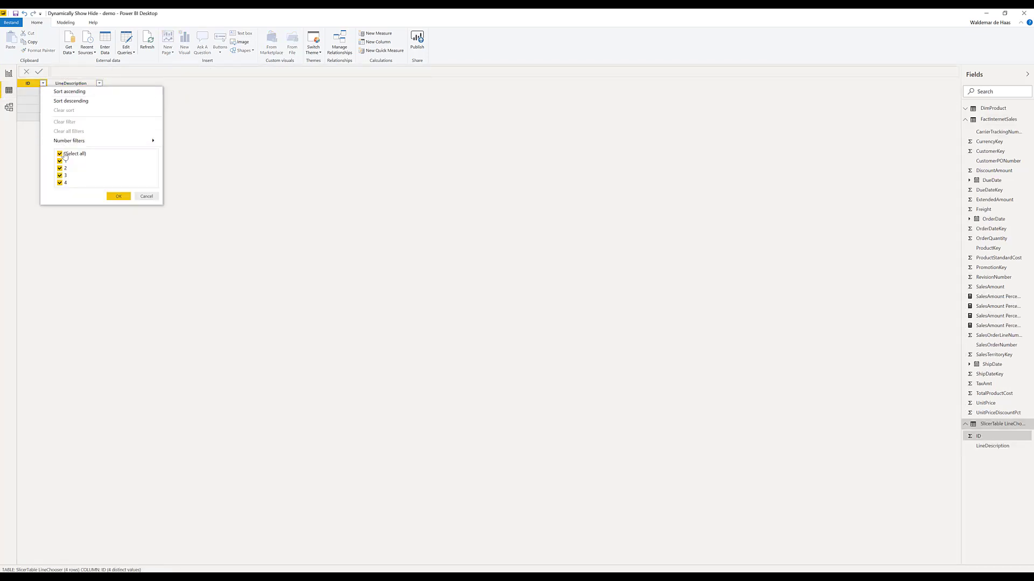
left_click(60, 154)
left_click(59, 161)
left_click(59, 182)
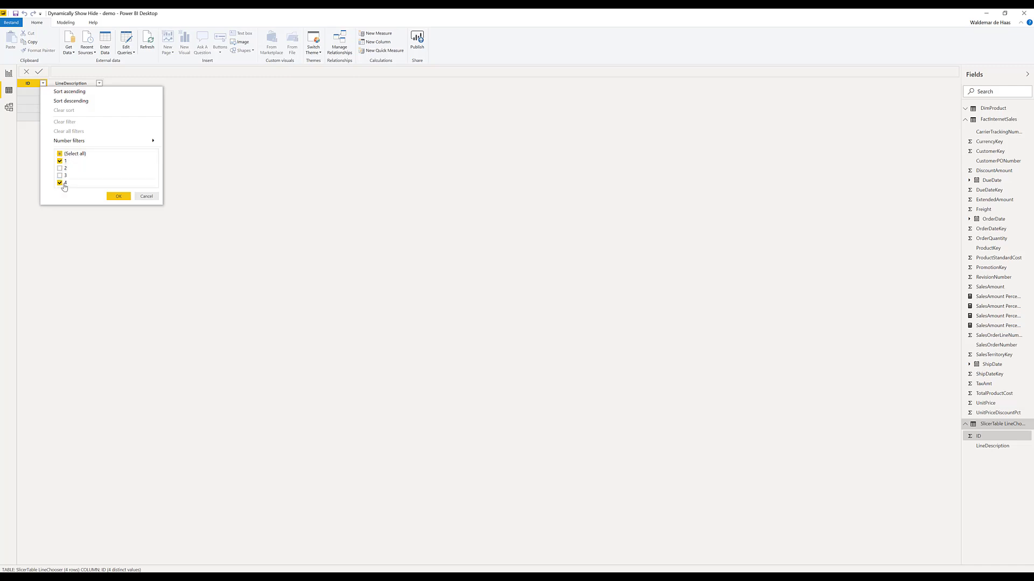
left_click(111, 197)
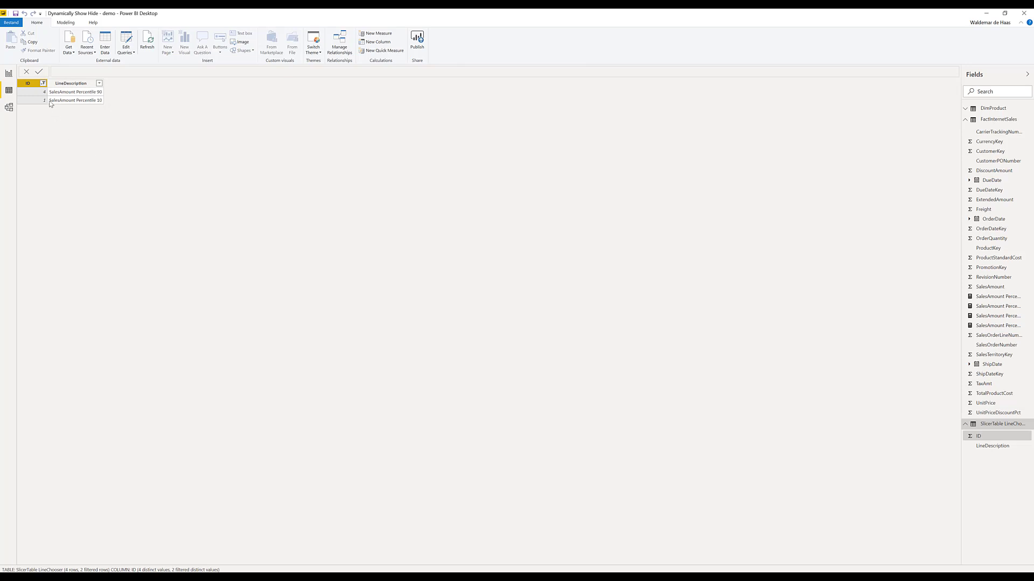
left_click(9, 75)
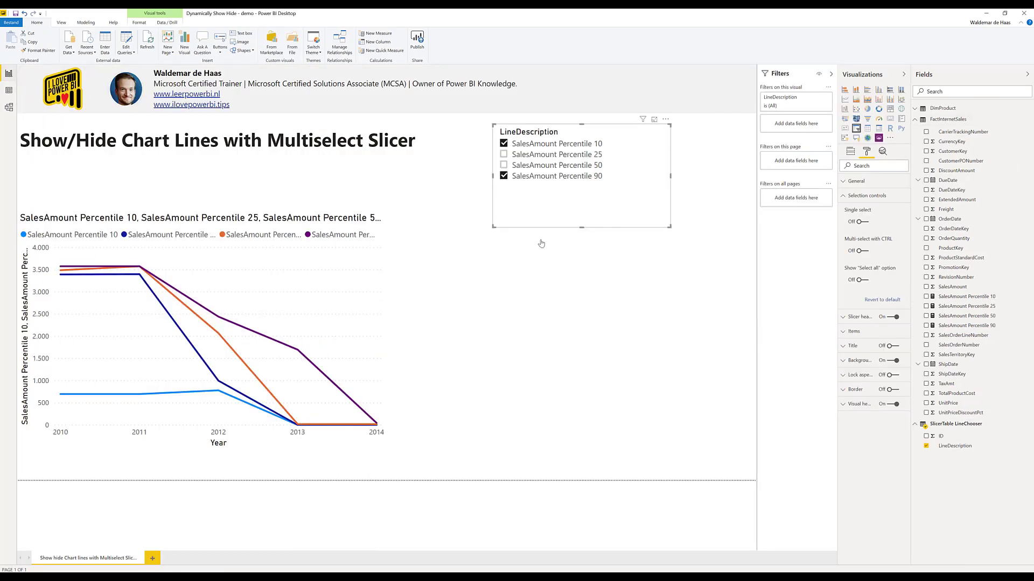
Step: Shrink the LineDescription slicer to its four items and put the Percentile 10 formula into edit mode
left_click_drag(581, 227, 585, 198)
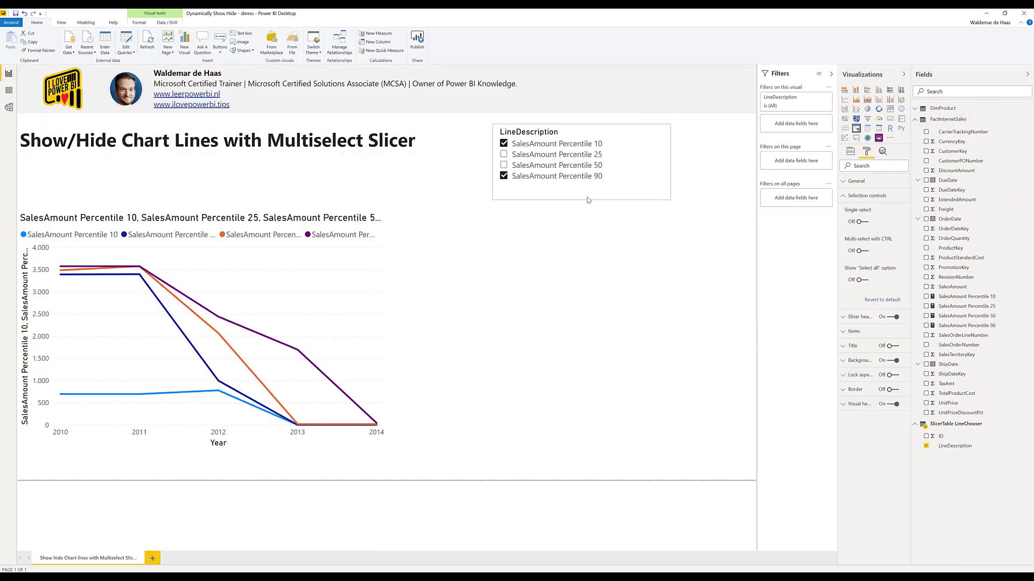
left_click(613, 295)
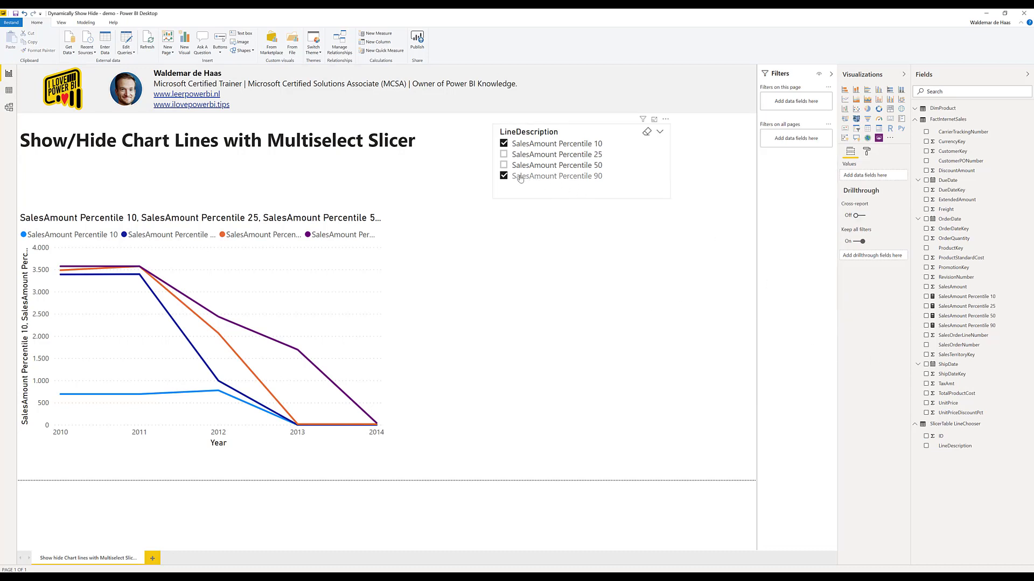
left_click(975, 300)
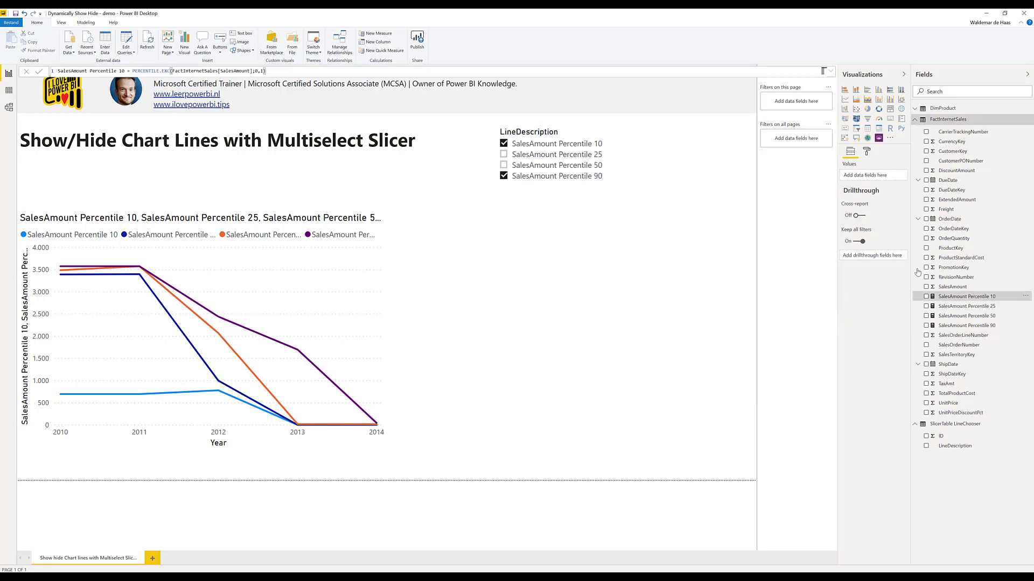
left_click(134, 73)
left_click(8, 92)
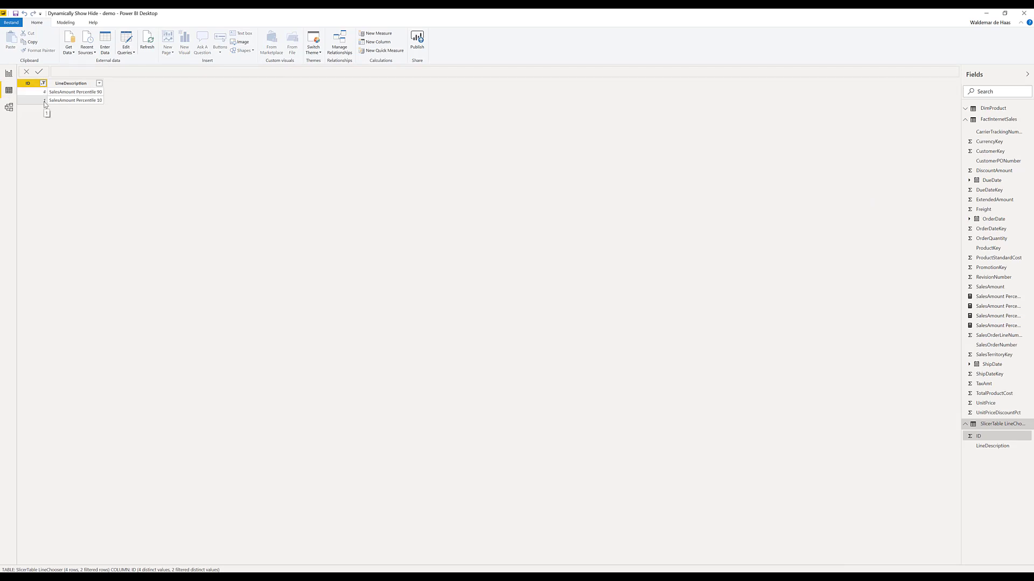
left_click(9, 74)
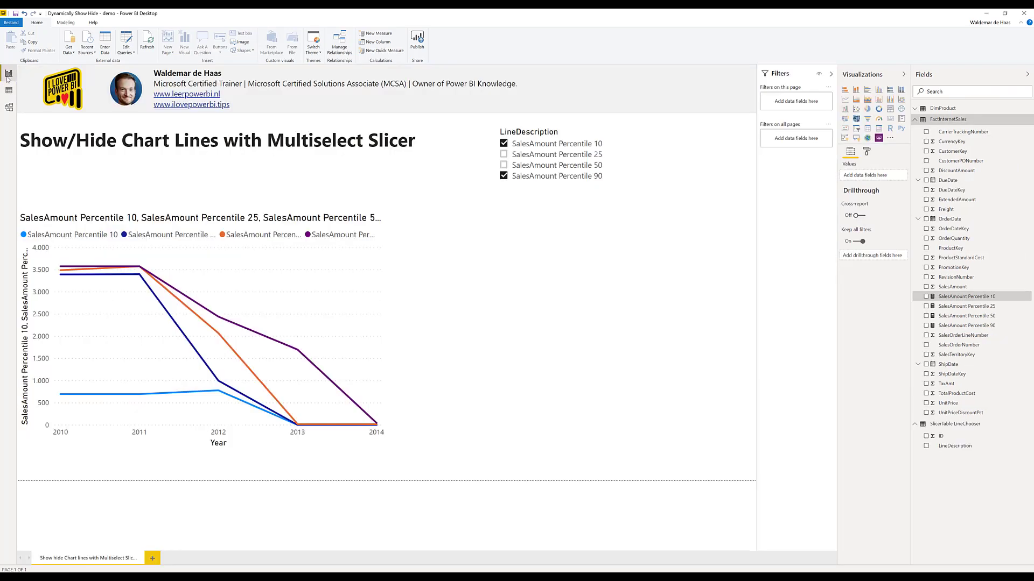
Step: In the Percentile 10 formula, start wrapping PERCENTILE.EXC with IF(CONTAINS(
left_click(966, 297)
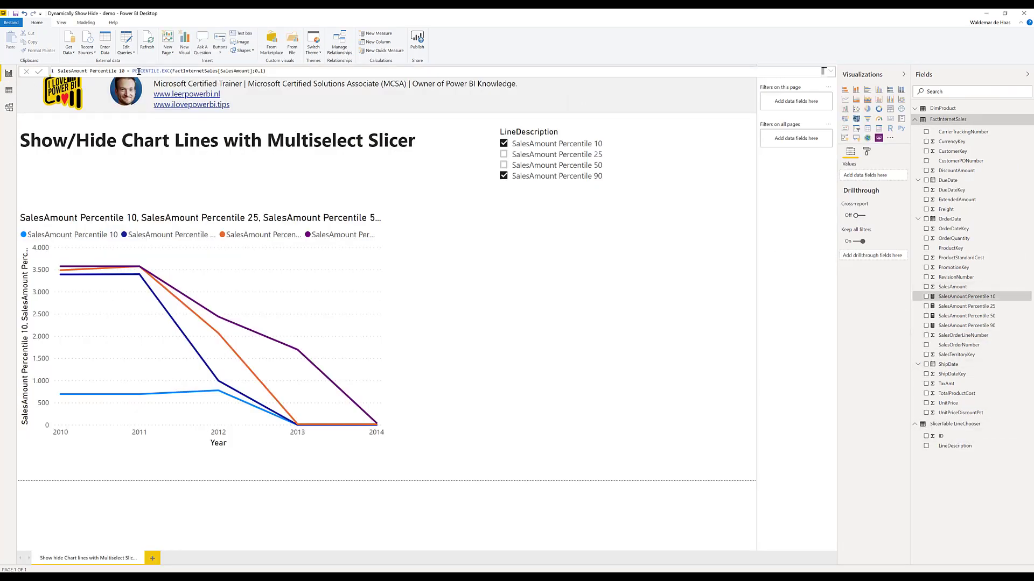
left_click_drag(132, 71, 150, 72)
type("i")
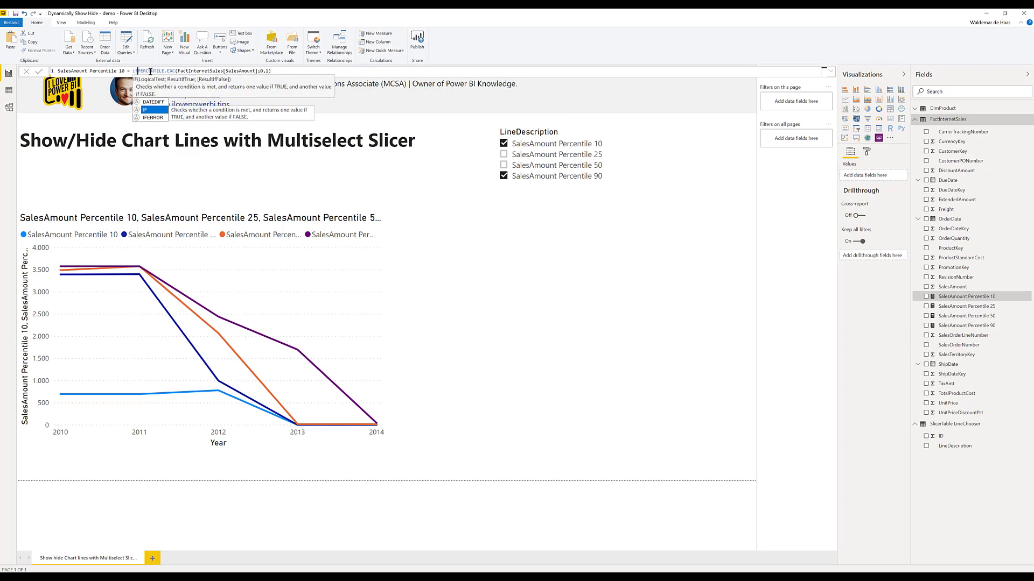
type("f")
key("Tab")
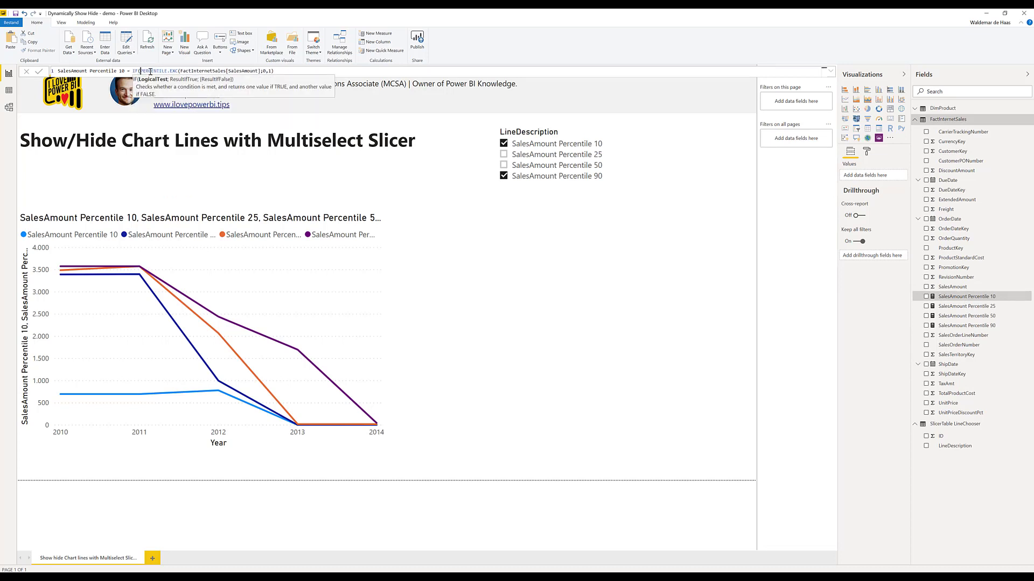
type("contain")
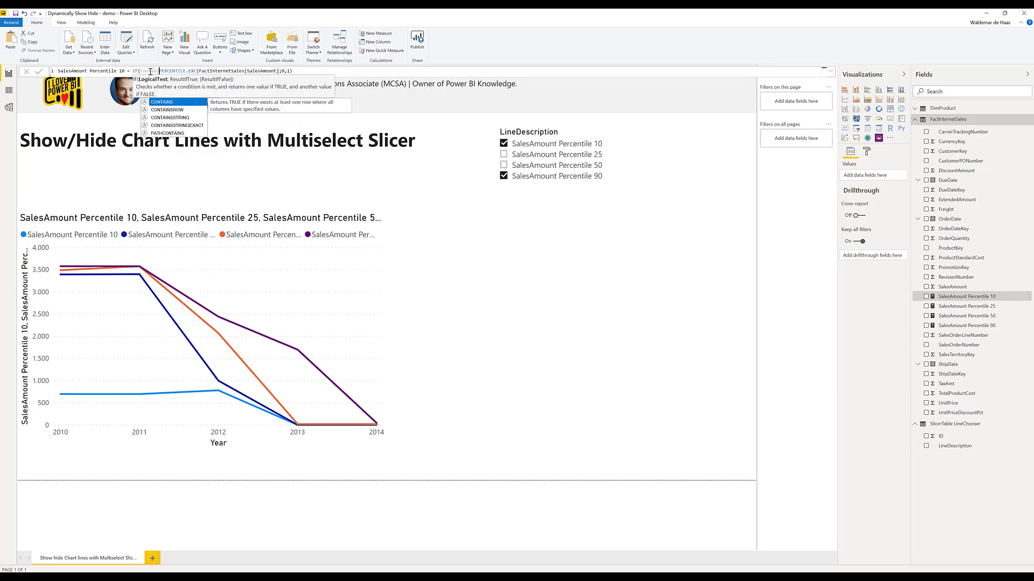
key("Tab")
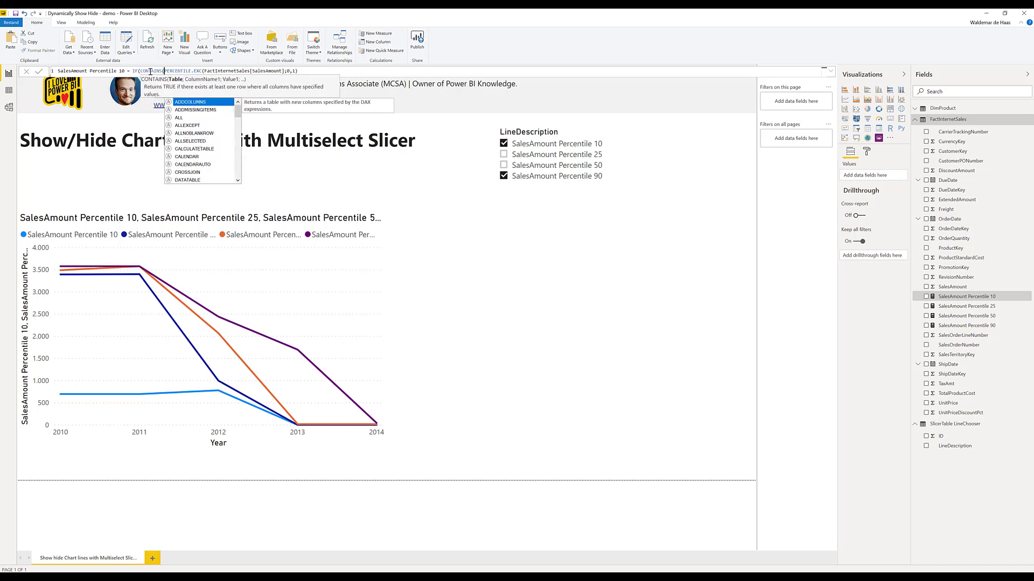
Step: Complete the condition as 'SlicerTable LineChooser'[ID] containing 1, with BLANK() as the else value
key("Down")
key("Down")
key("Down")
key("Down")
key("Down")
key("Down")
key("Down")
key("Down")
key("Down")
key("Down")
key("Down")
key("Down")
key("Down")
key("Down")
key("Down")
key("Down")
key("Down")
key("Down")
key("Down")
key("Down")
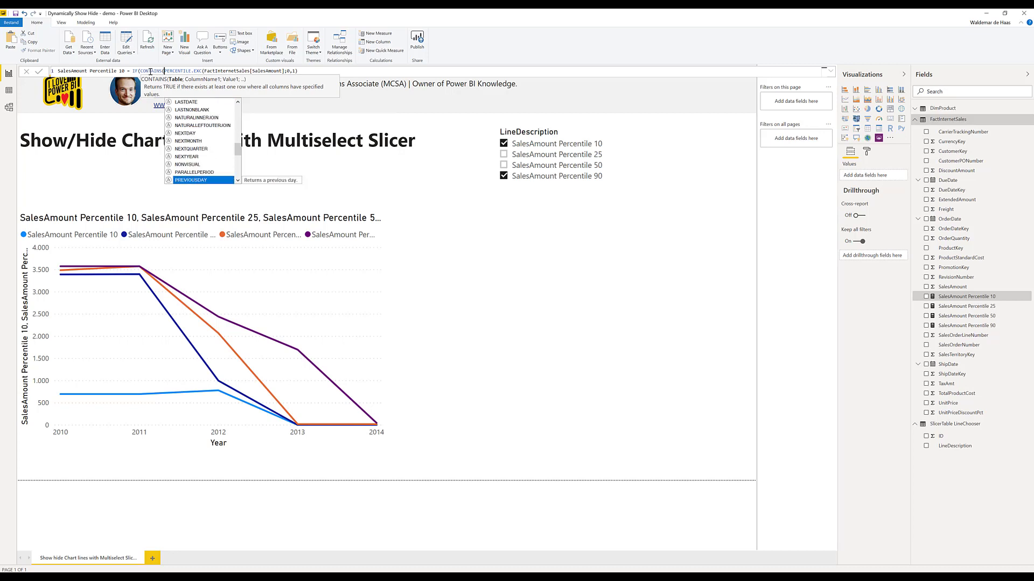
key("Up")
key("Tab")
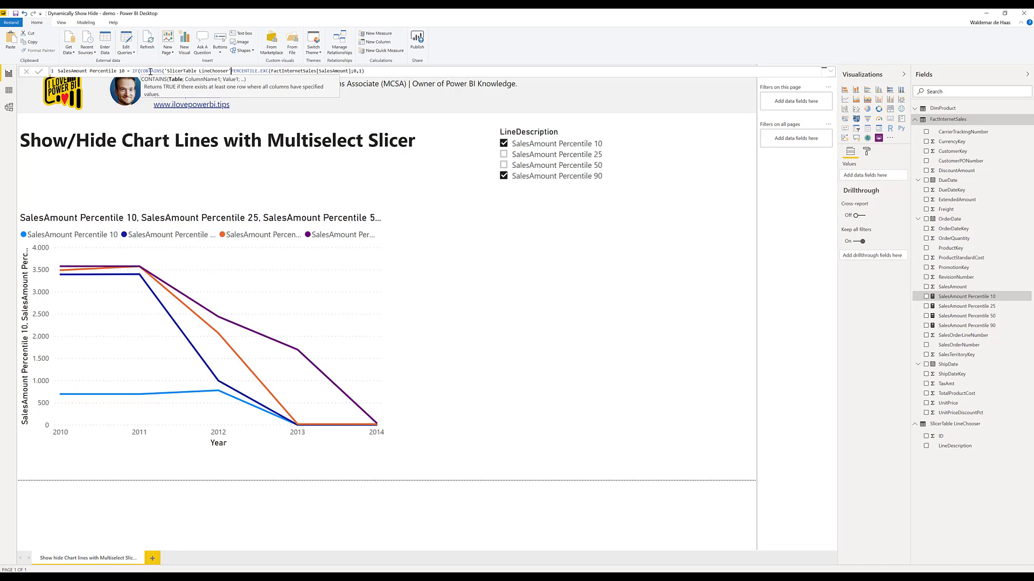
type(";")
key("Down")
key("Tab")
type(";")
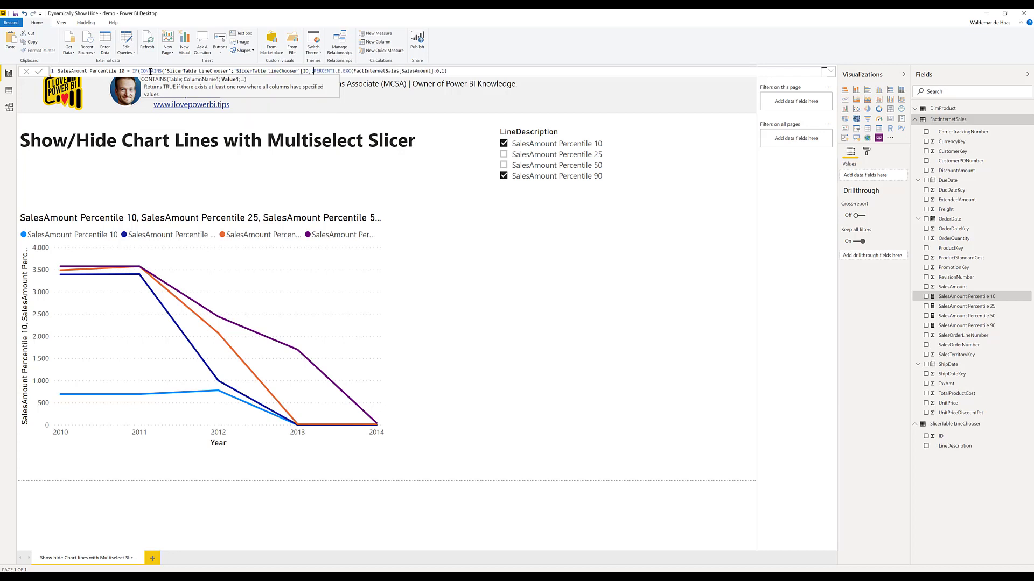
type("1);")
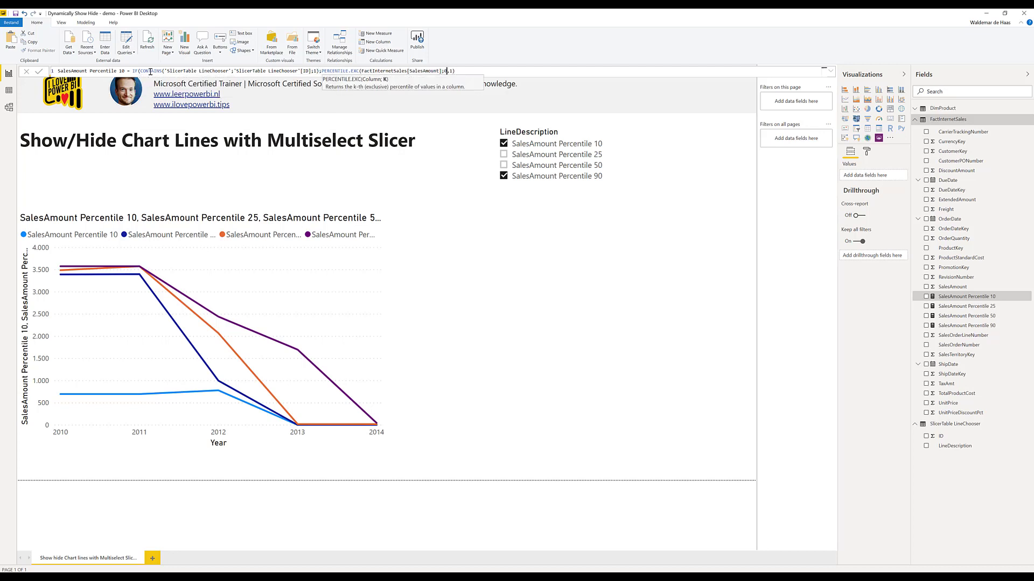
type(";")
type("BLANK()")
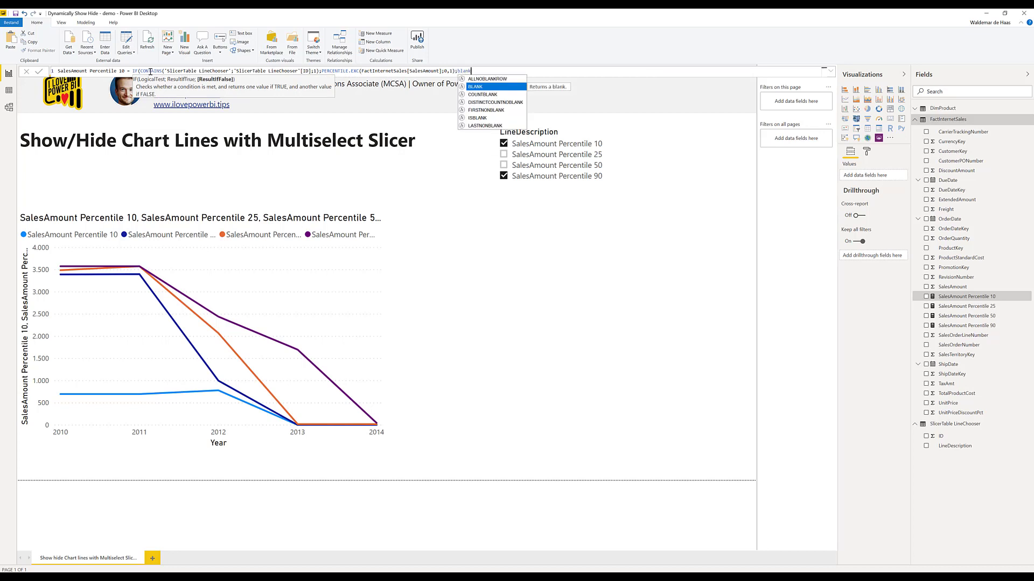
key("Return")
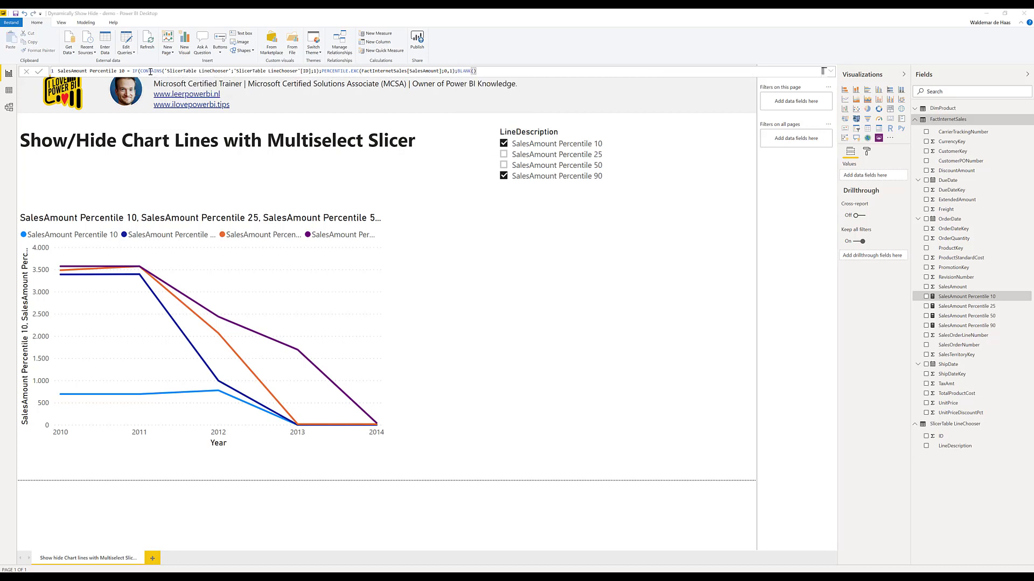
Step: Add the closing bracket to the Percentile 10 formula and check the LineChooser table rows in Data view
type(")")
left_click(198, 72)
left_click(269, 72)
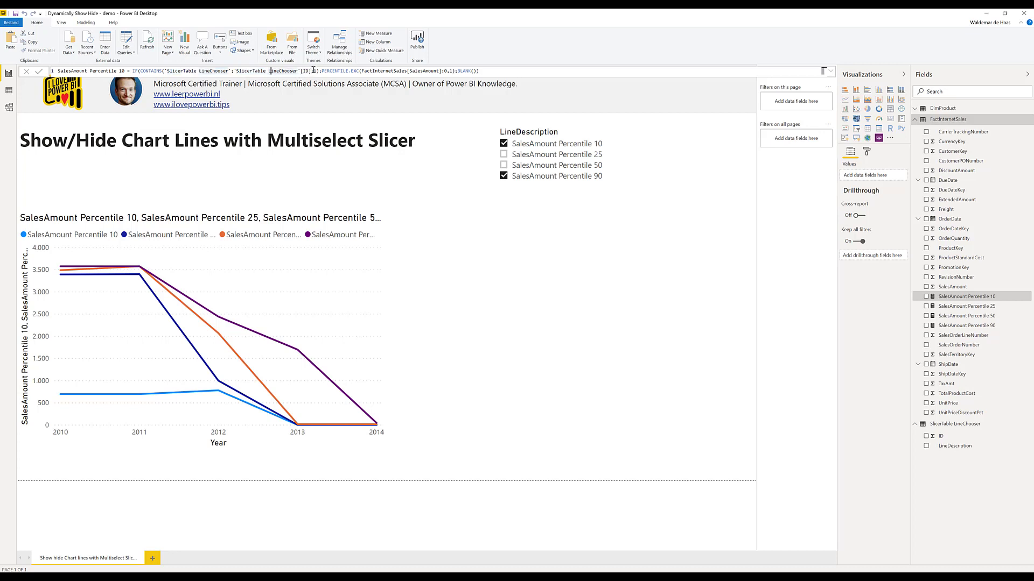
left_click(9, 91)
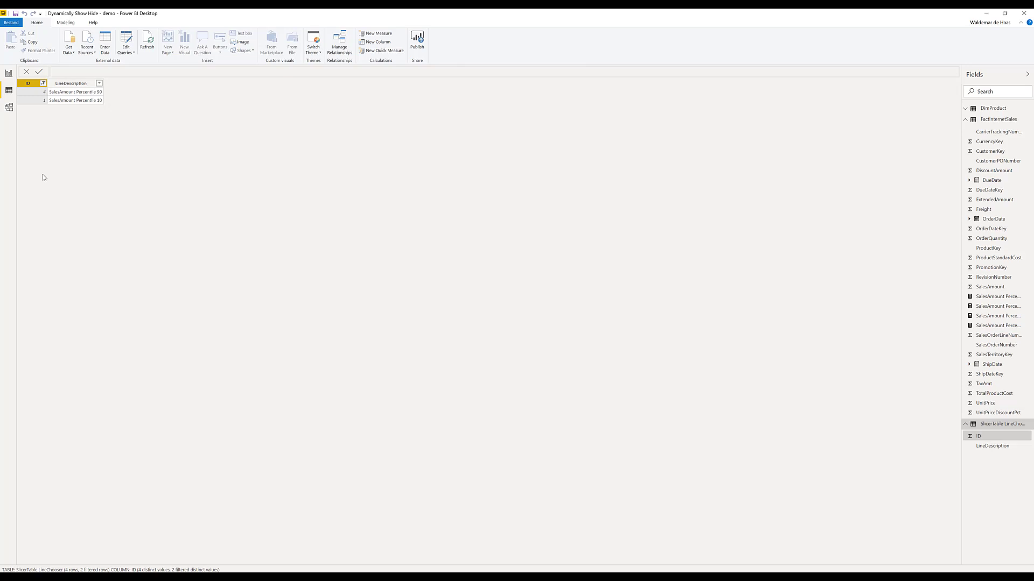
left_click(9, 74)
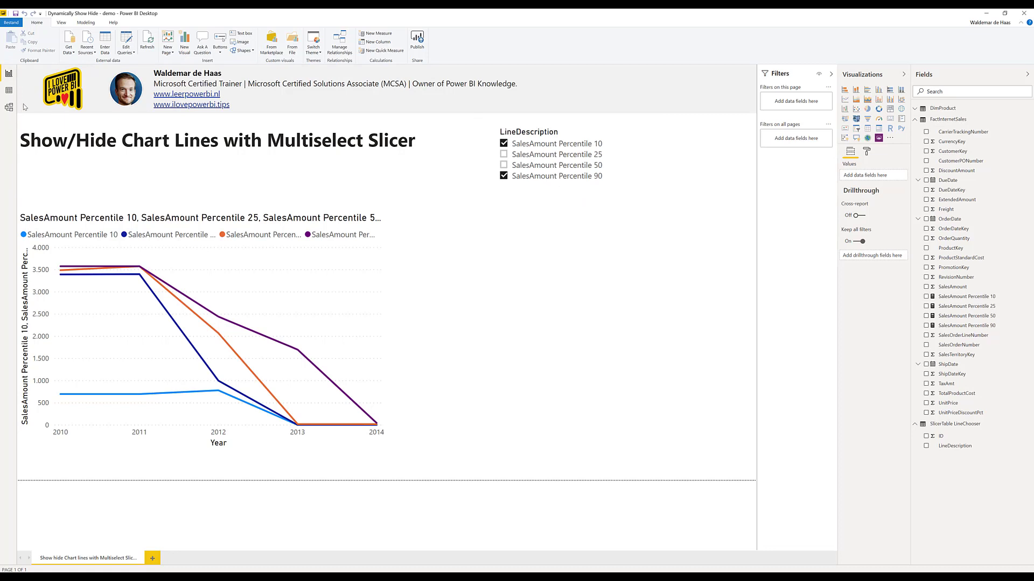
left_click(9, 91)
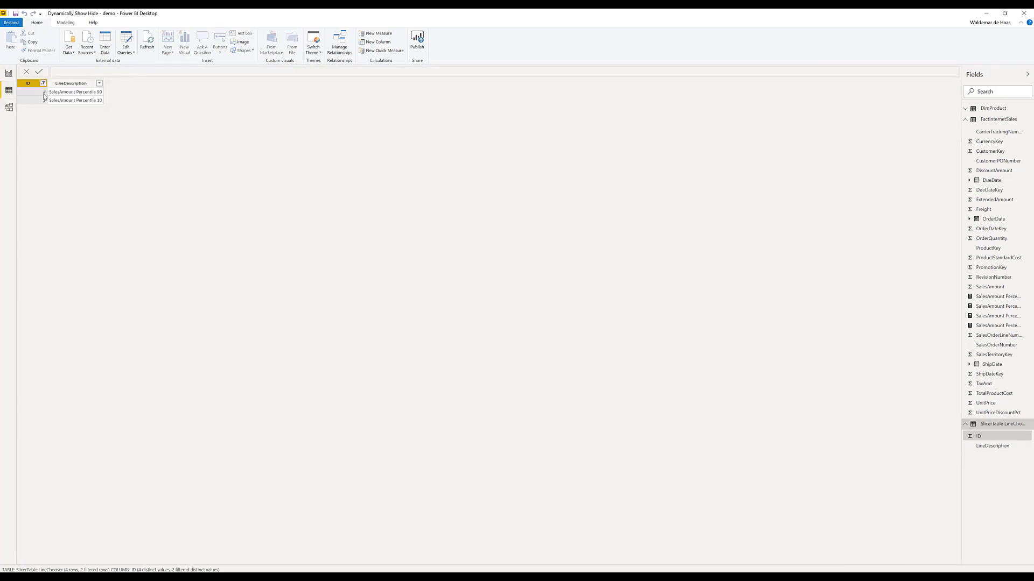
left_click(8, 74)
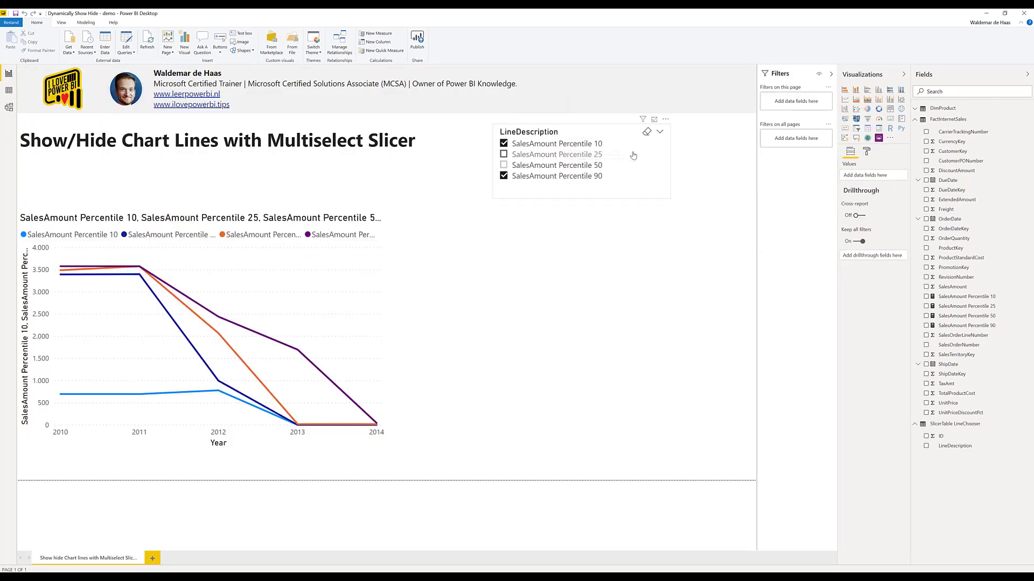
Step: Tick Percentile 25 in the slicer and show the SalesAmount Percentile 25 formula
left_click(533, 155)
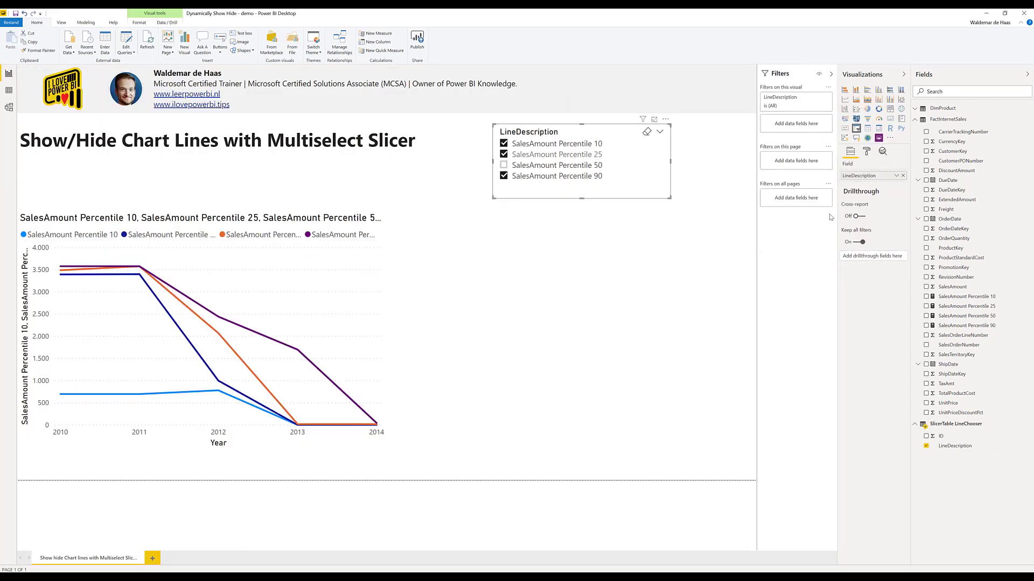
left_click(969, 297)
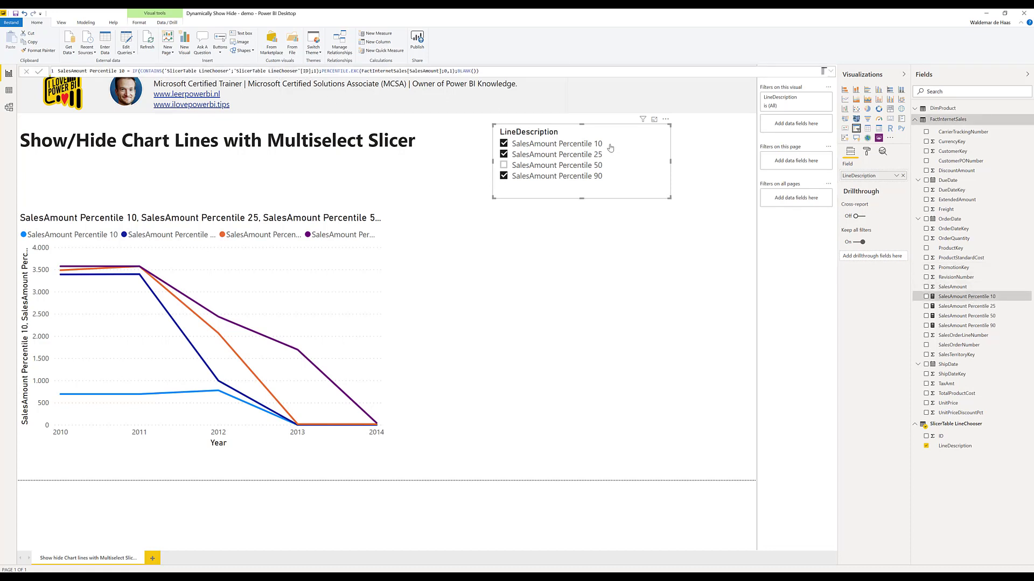
left_click(996, 308)
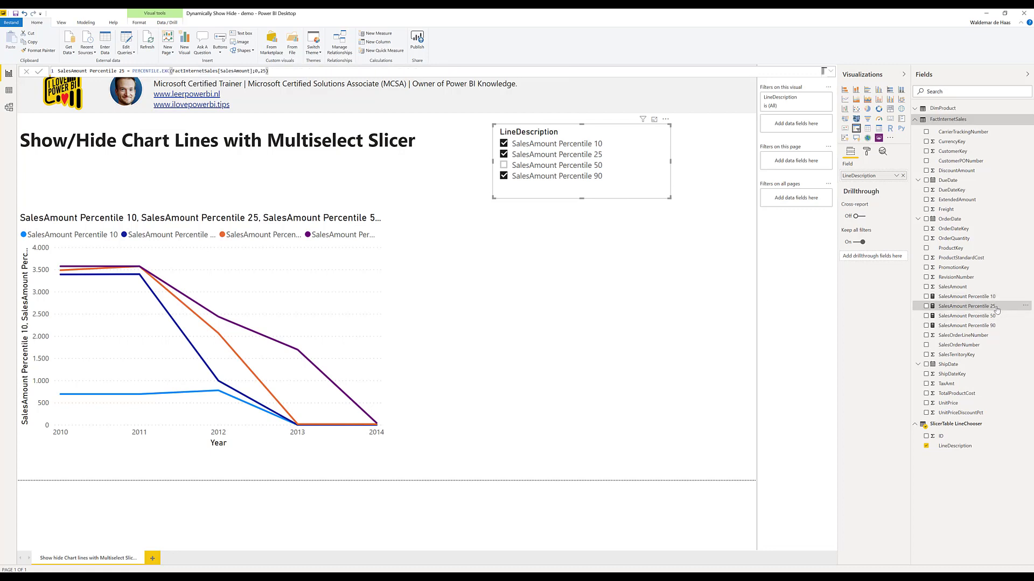
Step: Begin wrapping Percentile 25 in IF(CONTAINS('SlicerTable LineChooser'; 'SlicerTable LineChooser'[ID]
left_click(135, 71)
type("IF")
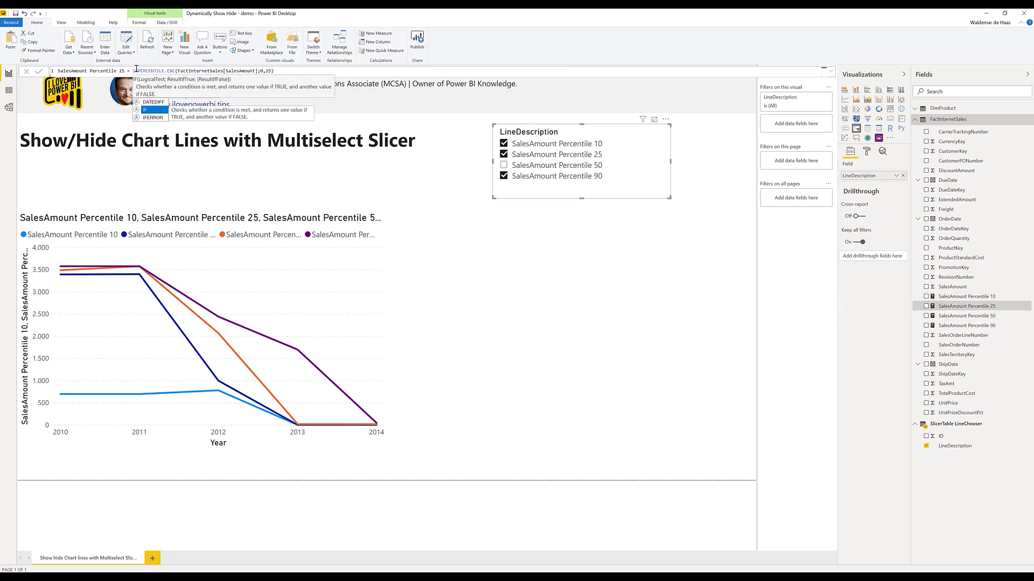
type("(co")
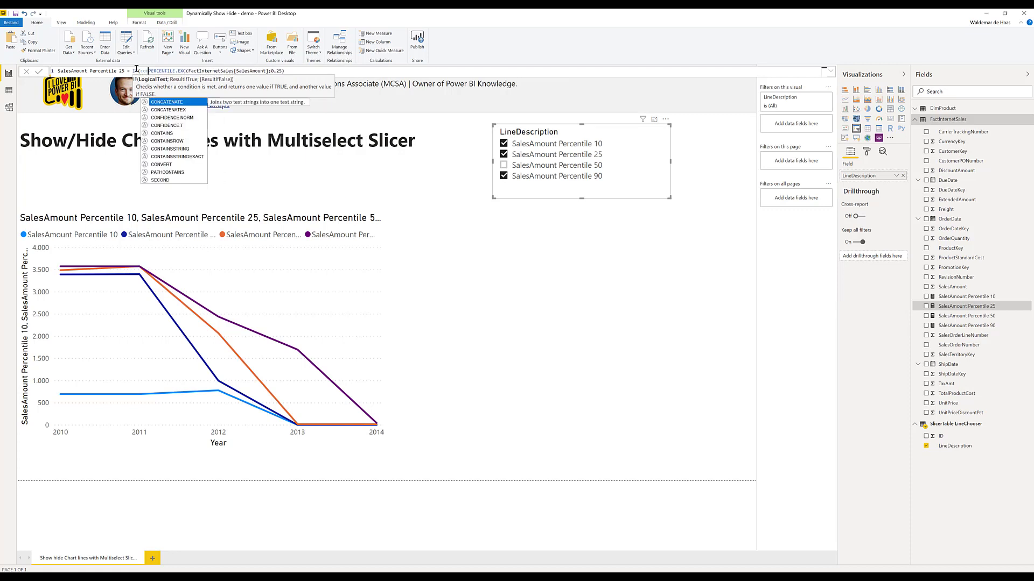
type("nt")
key("Tab")
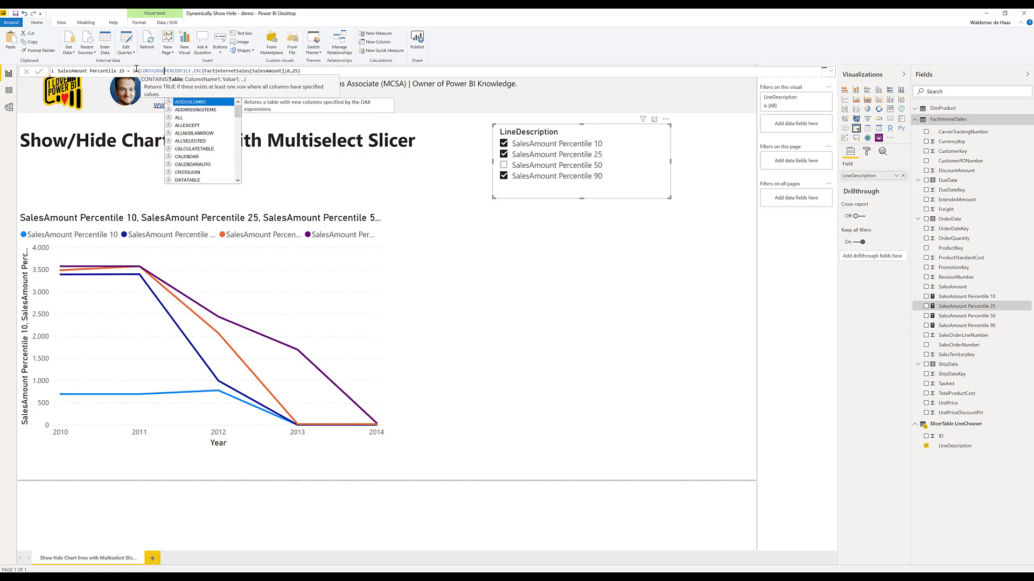
type(";")
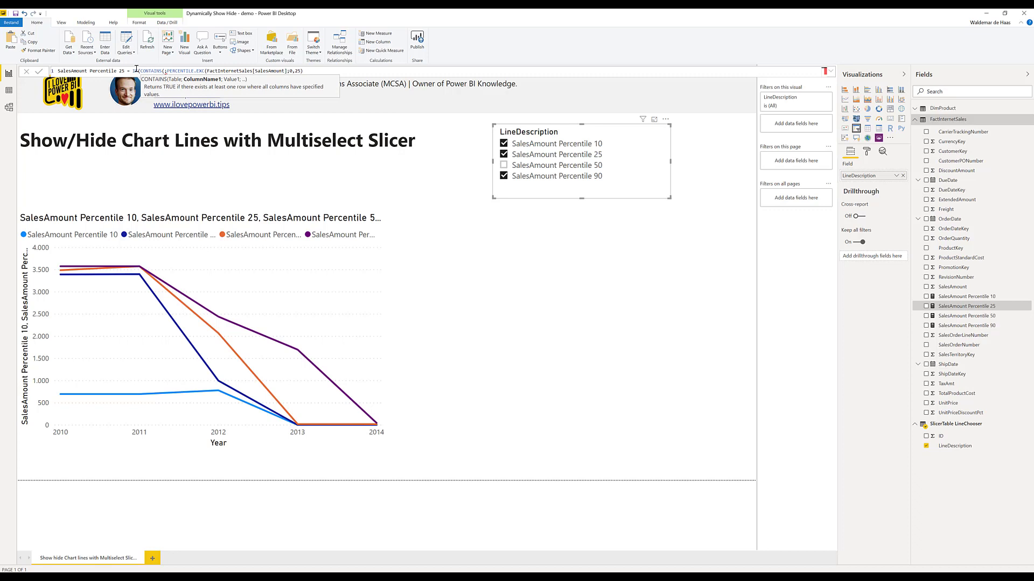
key("BackSpace")
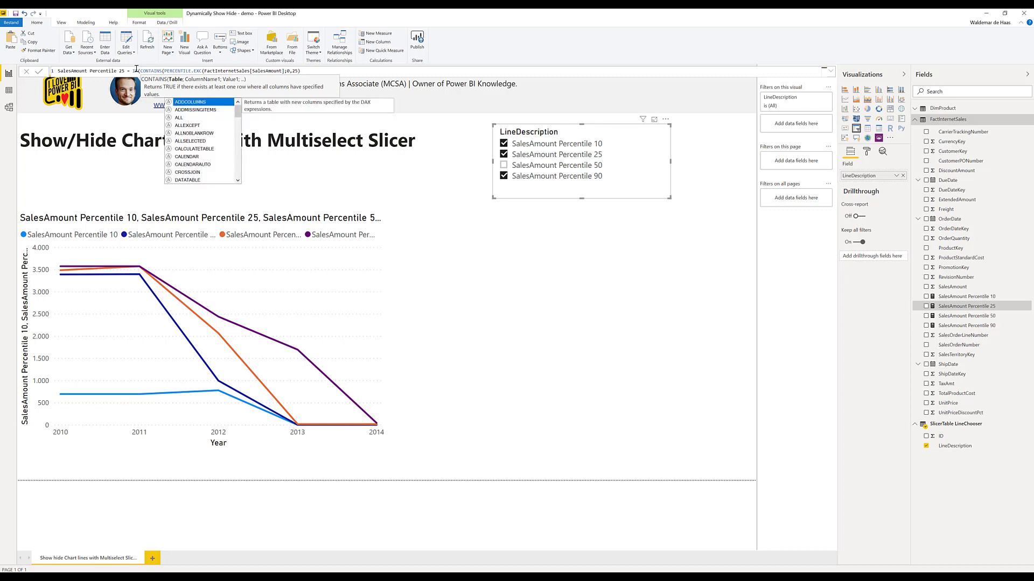
type("'Sl")
key("Tab")
type(";")
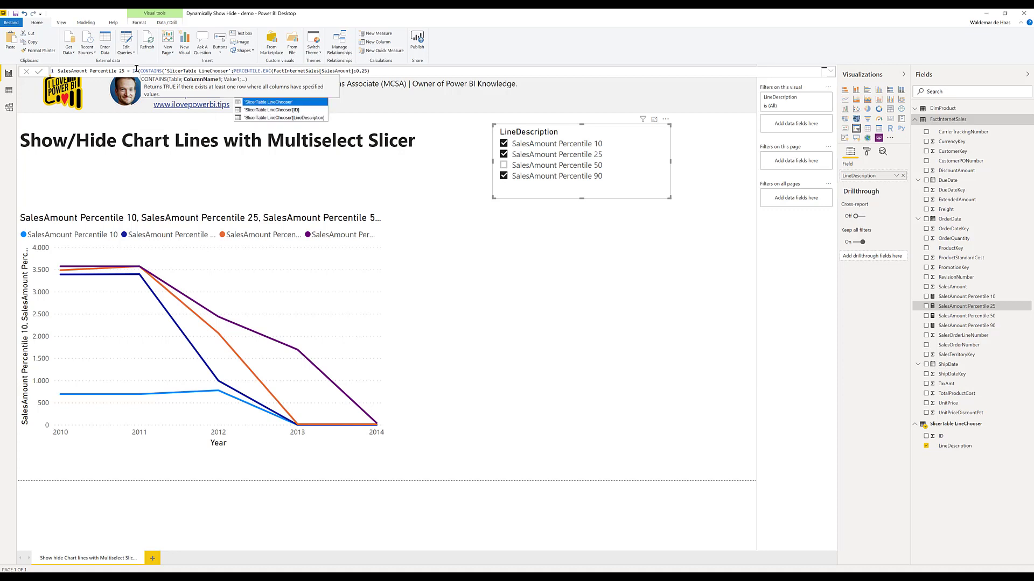
key("Down")
key("Tab")
Step: Finish the condition with ID 2 and close the IF with BLANK() as the else value
type(";0,")
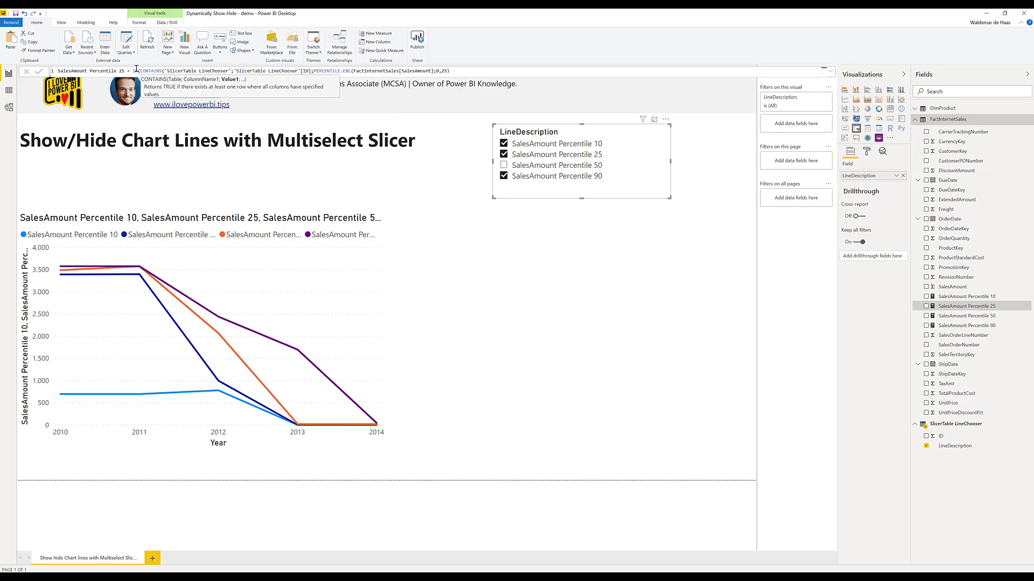
type("2")
type(";")
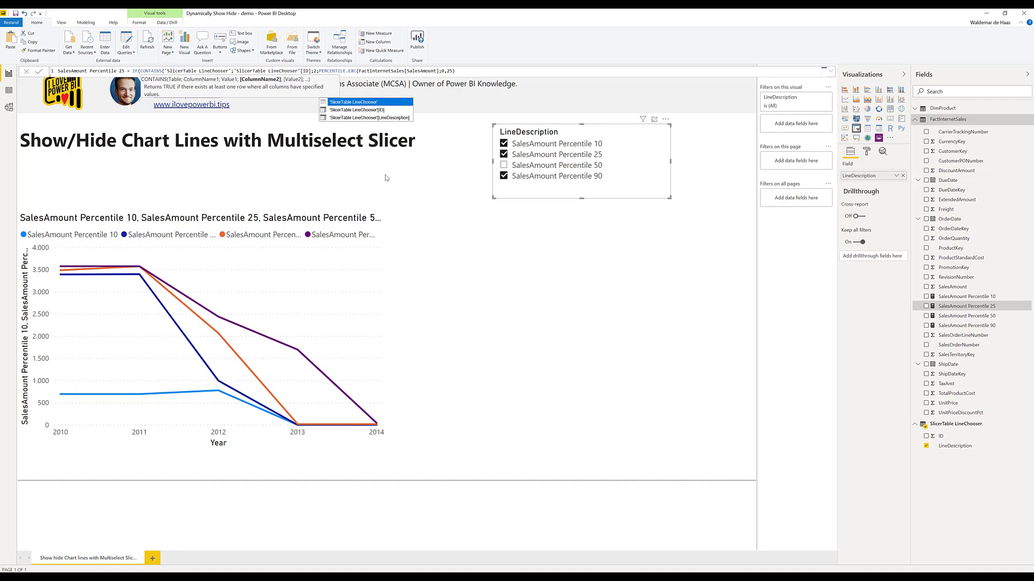
key("BackSpace")
type(")")
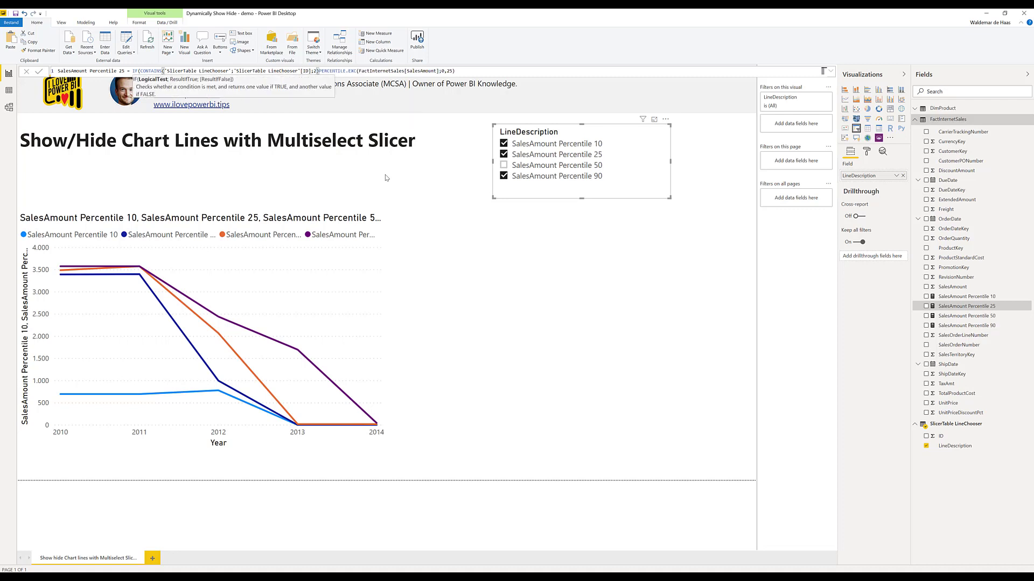
type(";")
key("End")
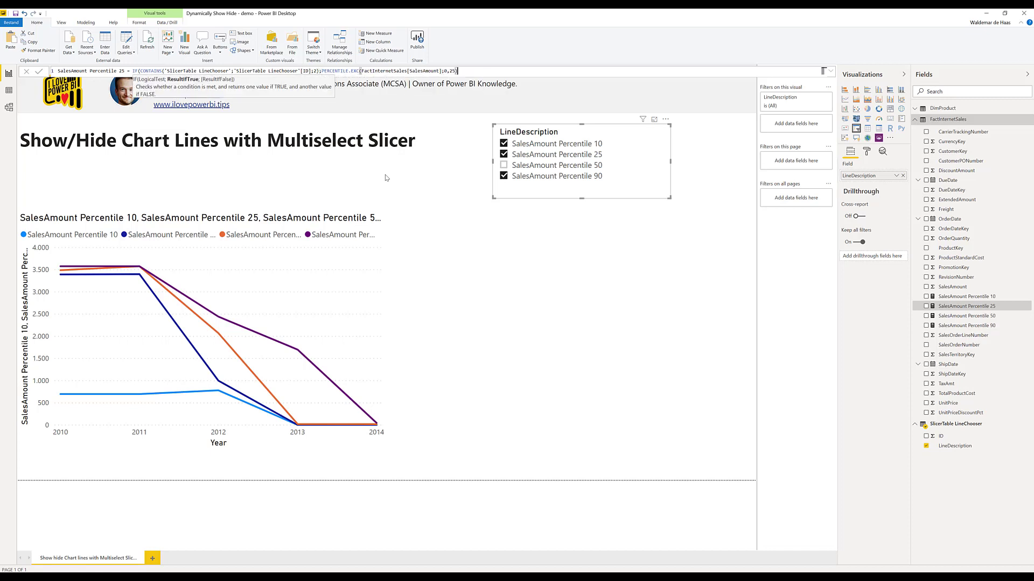
key("BackSpace")
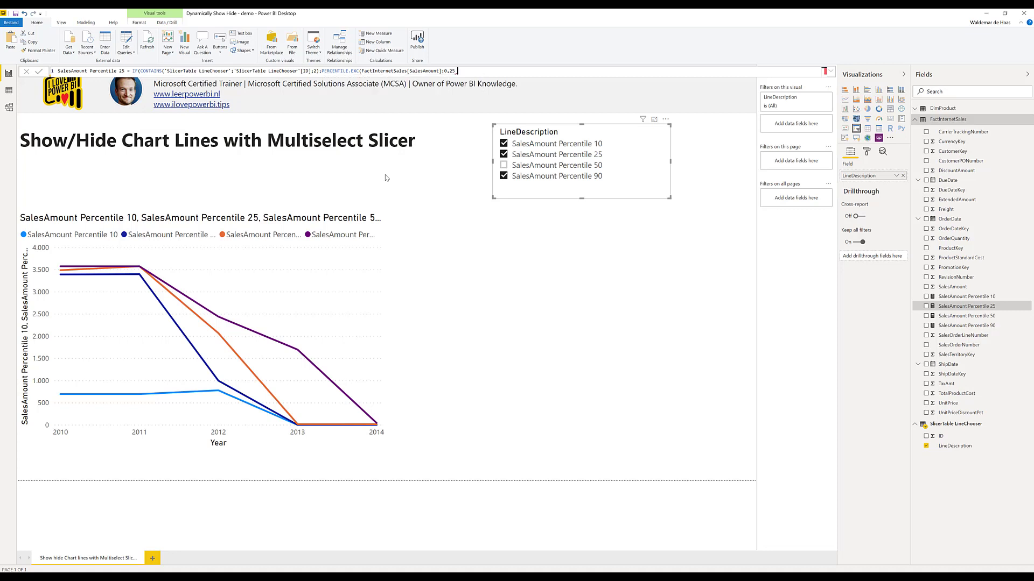
type(");blank")
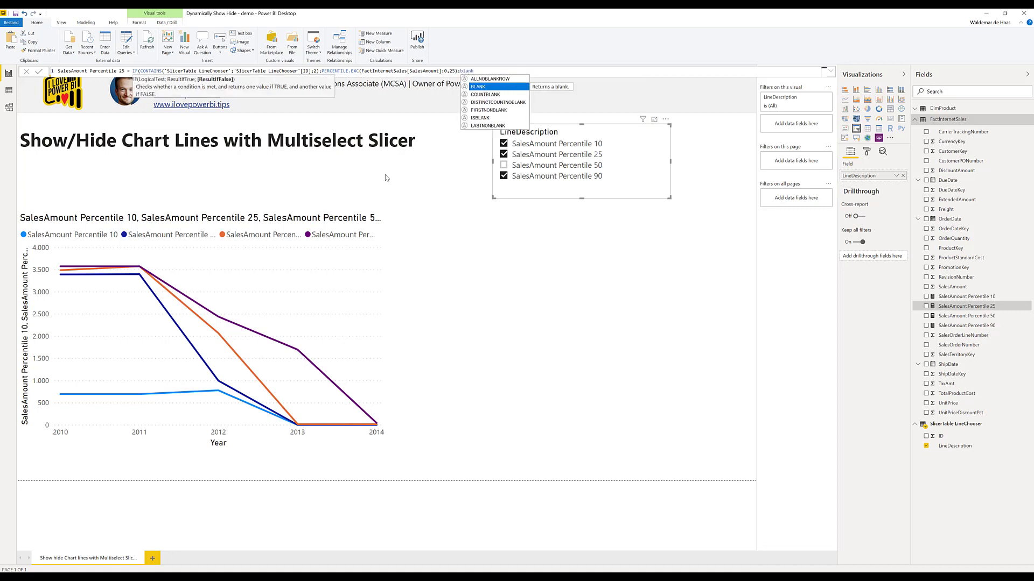
key("Tab")
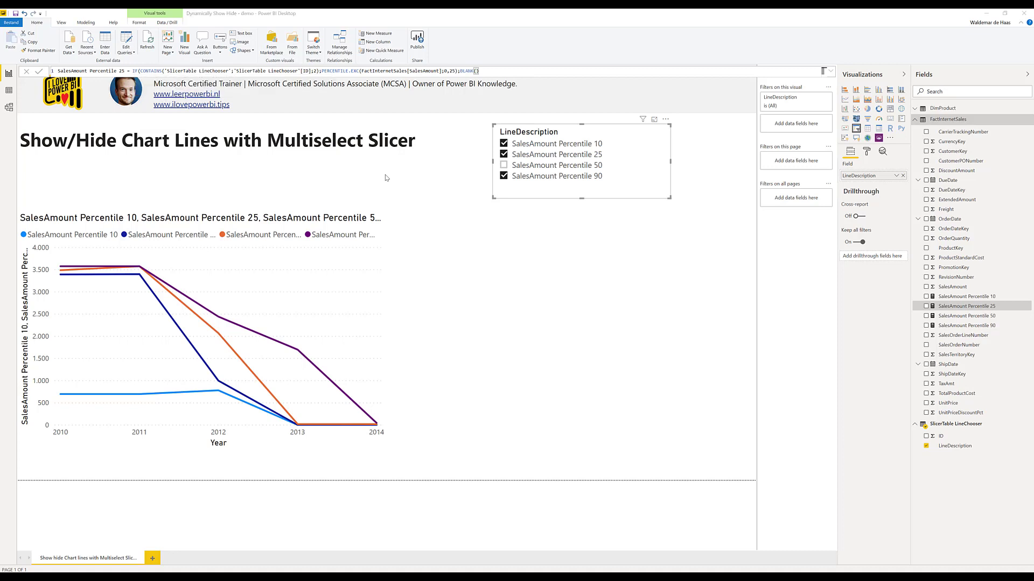
type(")")
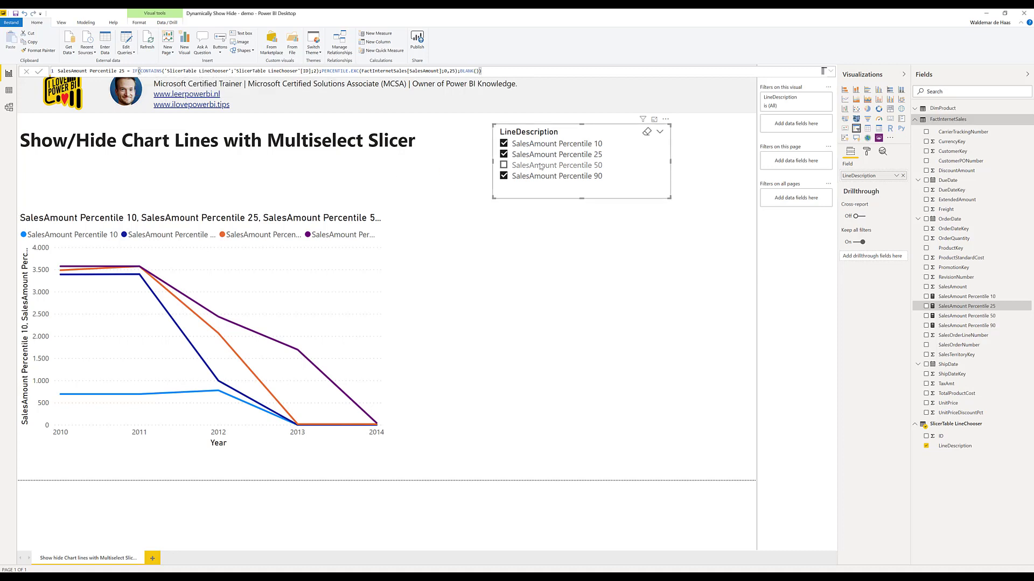
Step: Rewrite Percentile 50 as IF(CONTAINS('SlicerTable LineChooser';[ID];3);PERCENTILE.EXC…;BLANK()) and commit it
left_click(993, 318)
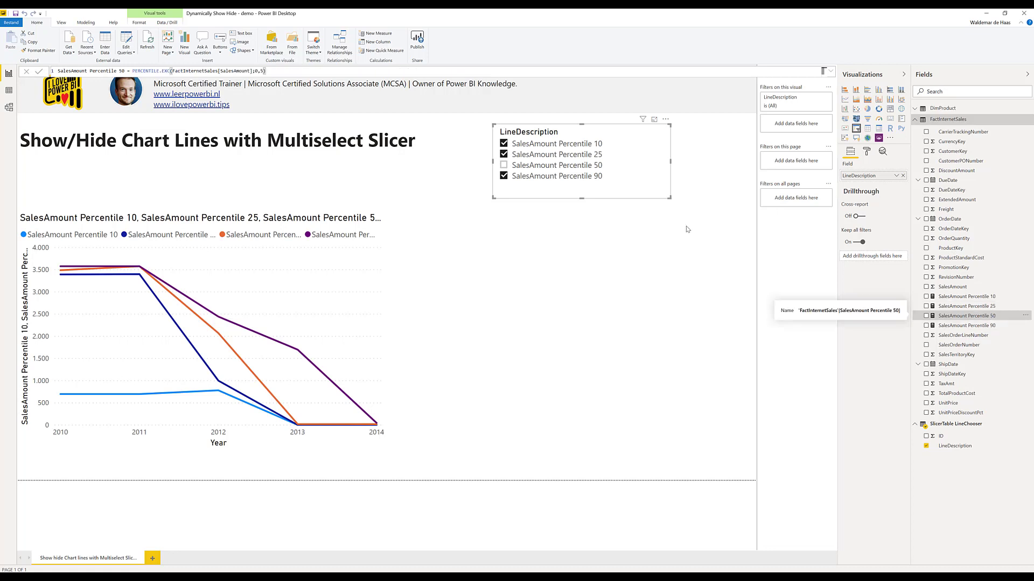
left_click(134, 71)
type("IF(")
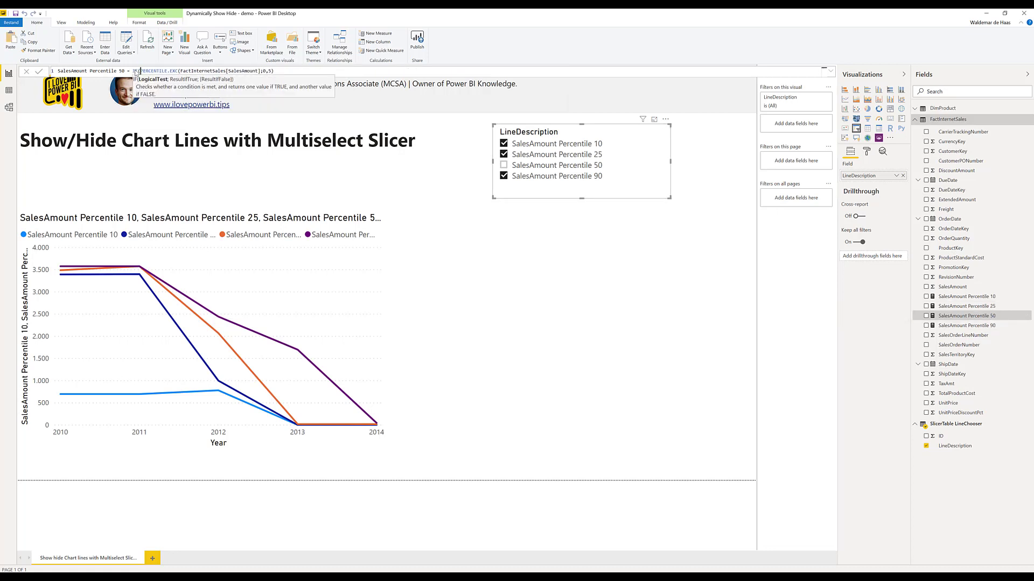
type("CONTAINS(")
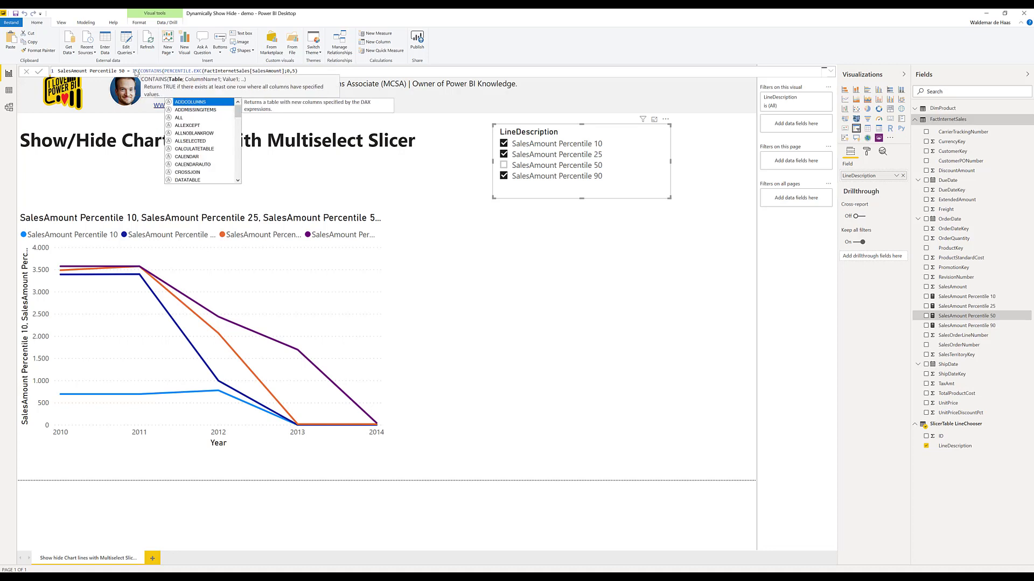
type("'SlicerTable LineChooser';")
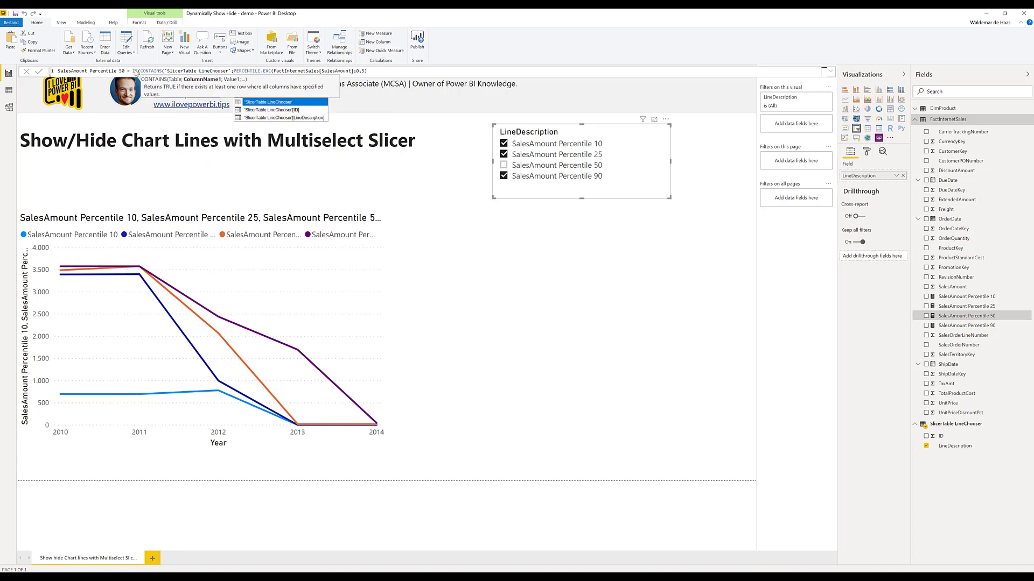
key("Down")
key("Tab")
type(";")
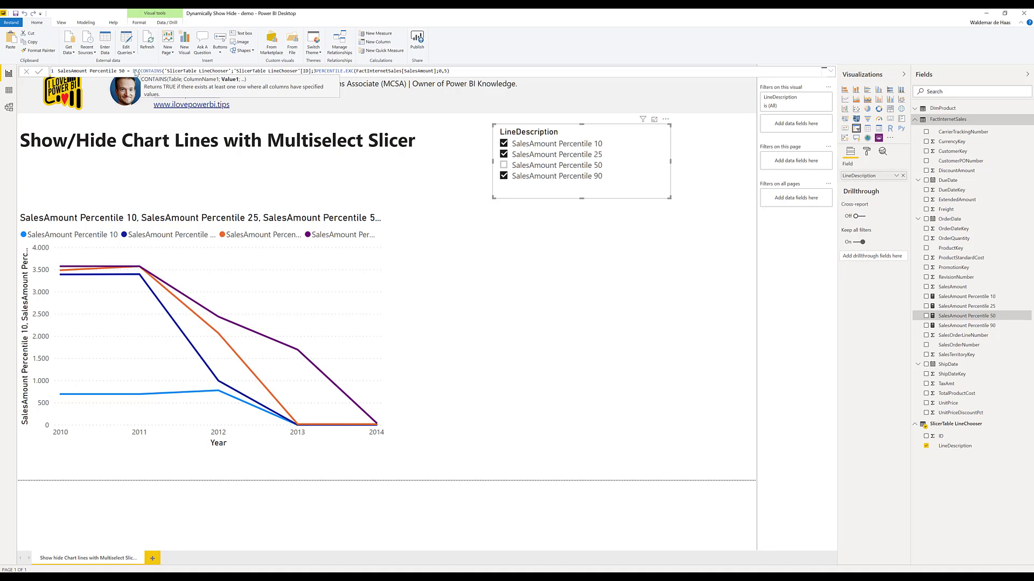
type(" )")
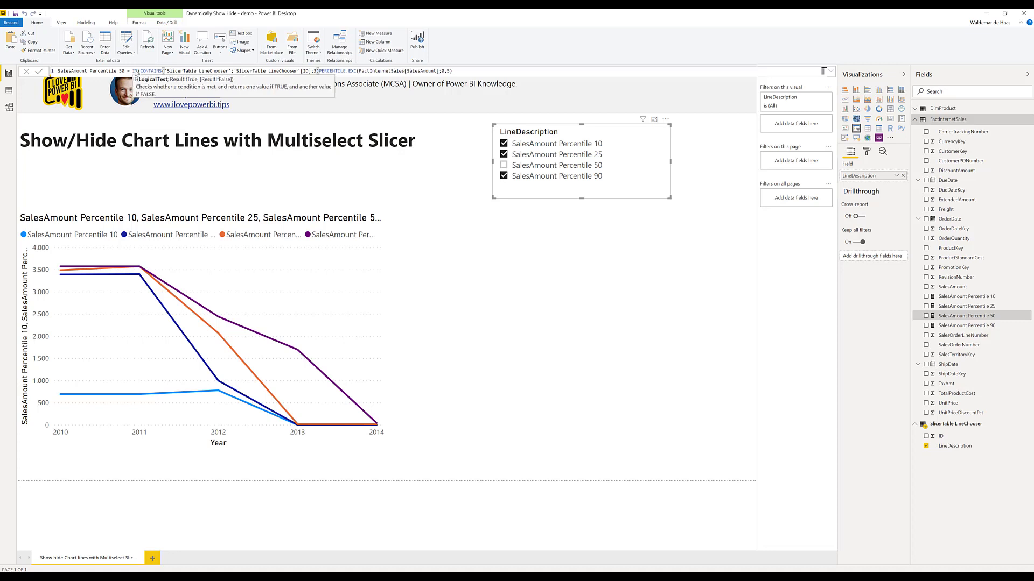
type(";")
key("End")
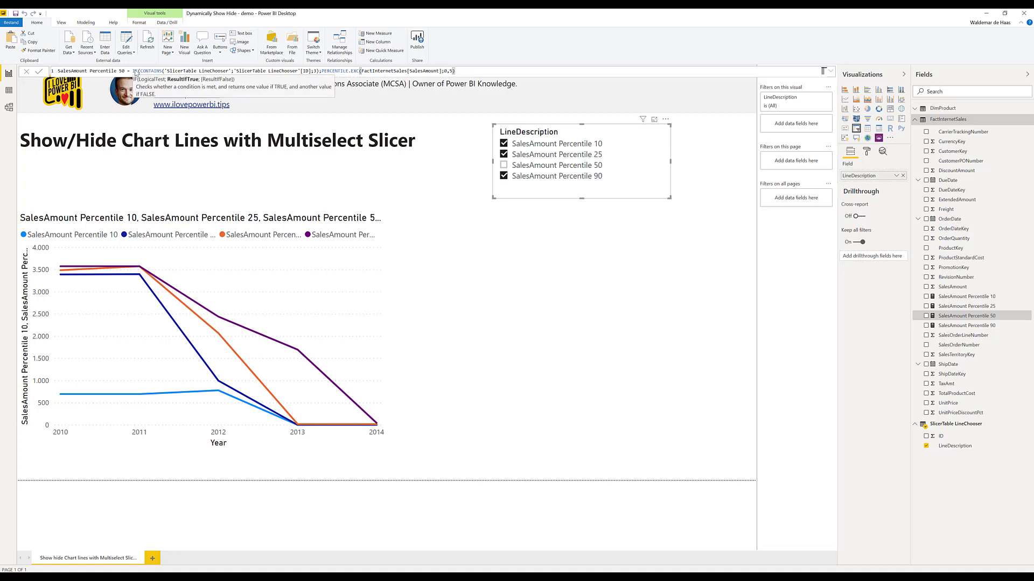
type(";blank())")
key("Return")
Step: In the Percentile 90 formula, insert IF(CONTAINS('SlicerTable LineChooser'; [ID] before PERCENTILE.EXC
left_click(964, 326)
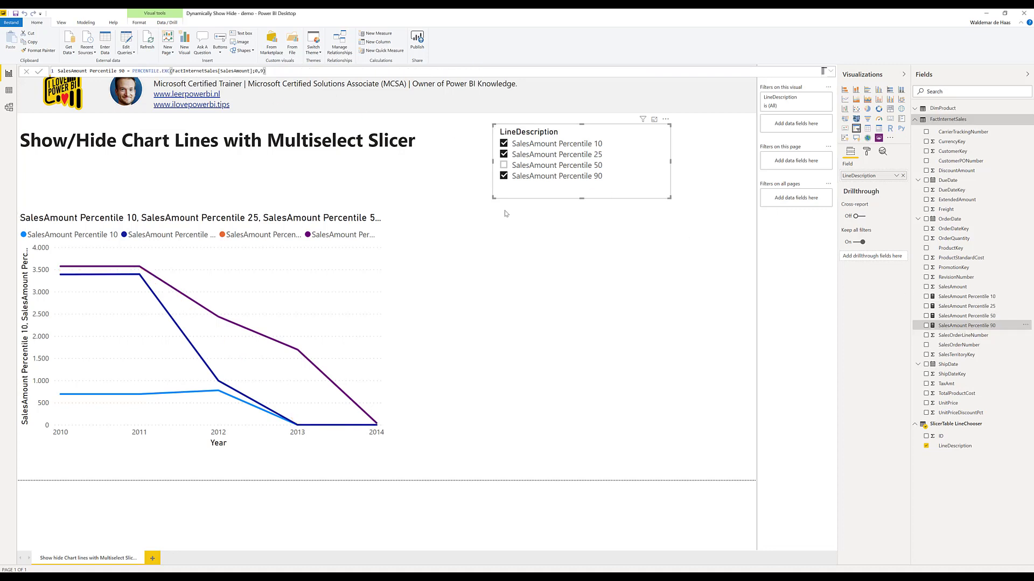
left_click(133, 71)
type("IF(")
type("CONTAINS(;")
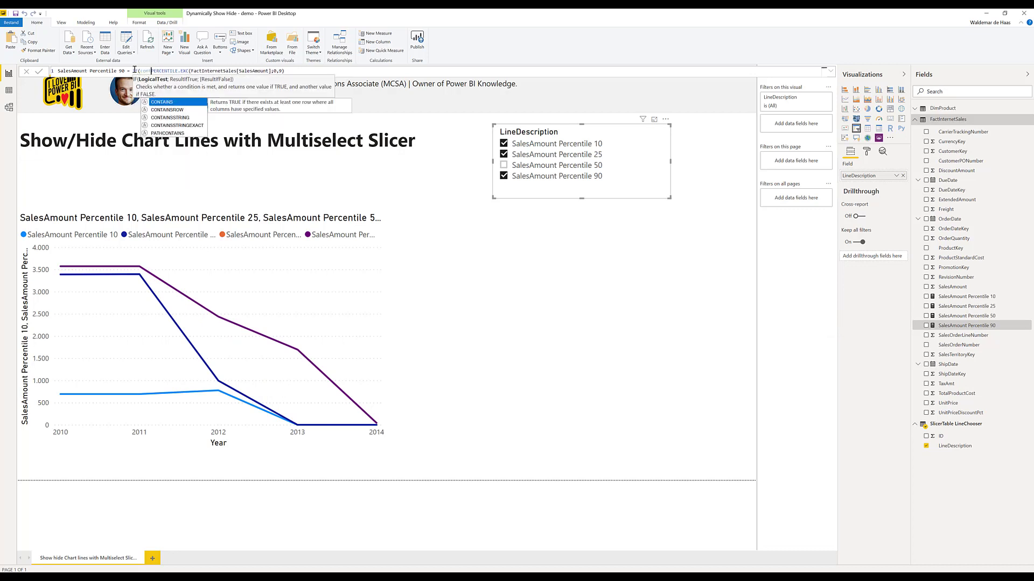
key("BackSpace")
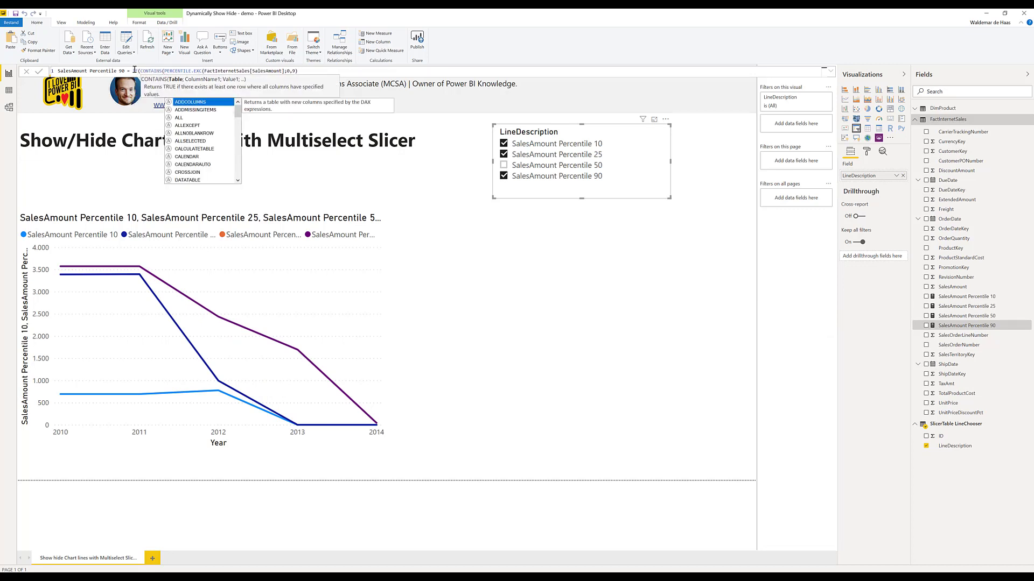
type("'SlicerTable LineChooser'")
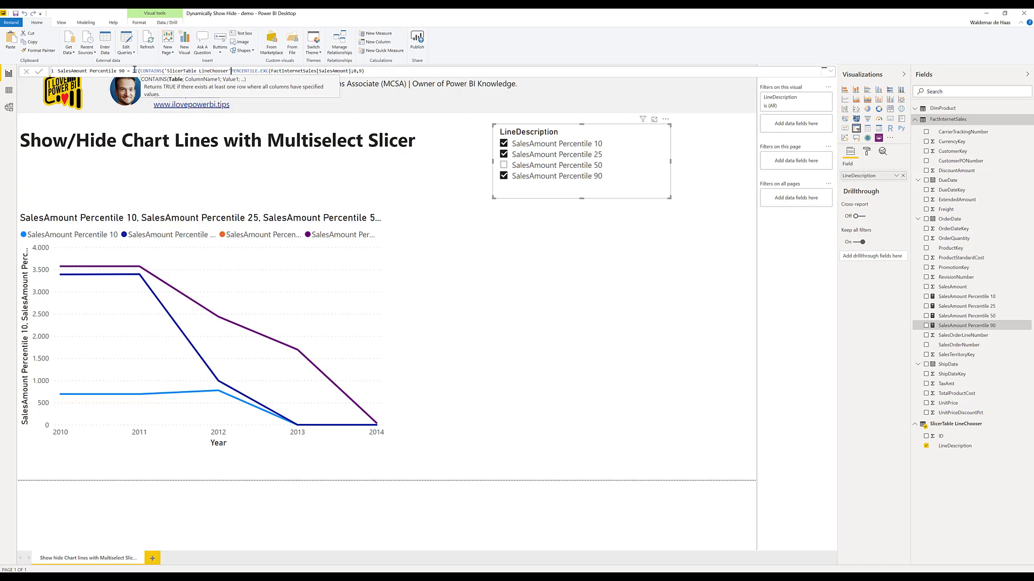
type(";")
key("Down")
key("Tab")
Step: Complete it with ID 4 and BLANK() as the else value, and commit the measure
type(";4);")
key("End")
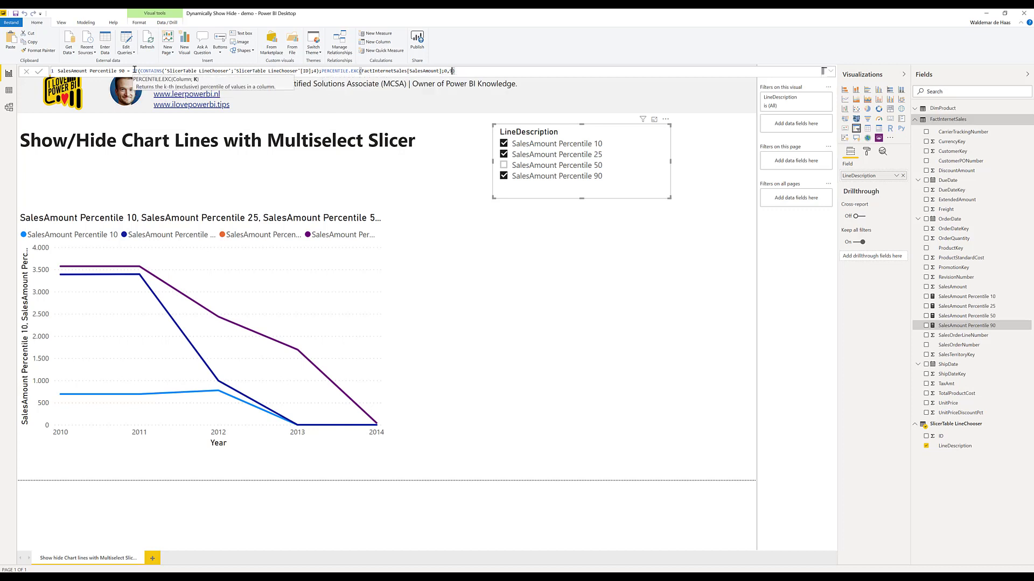
type(";blank")
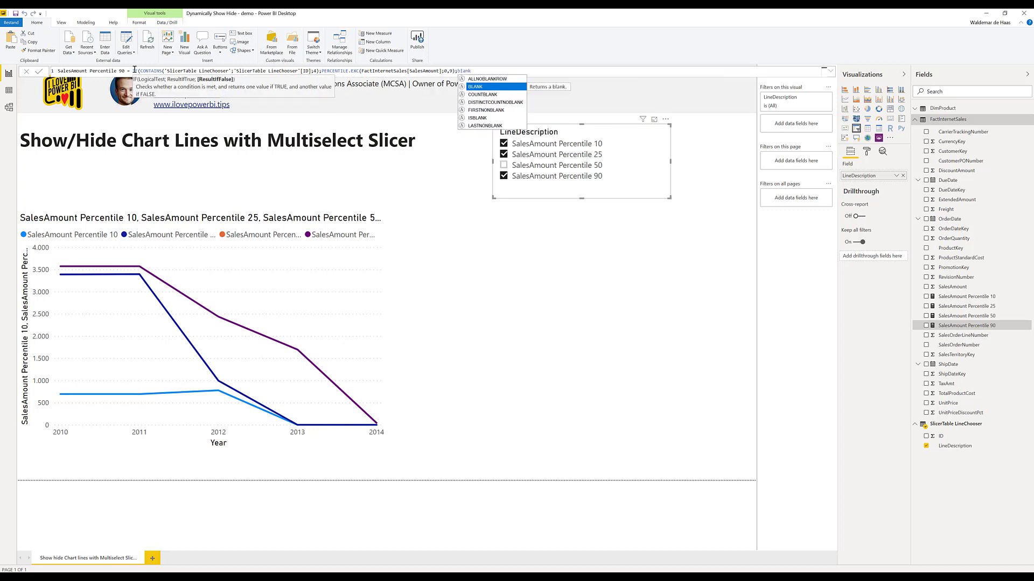
key("Tab")
type(")")
key("Return")
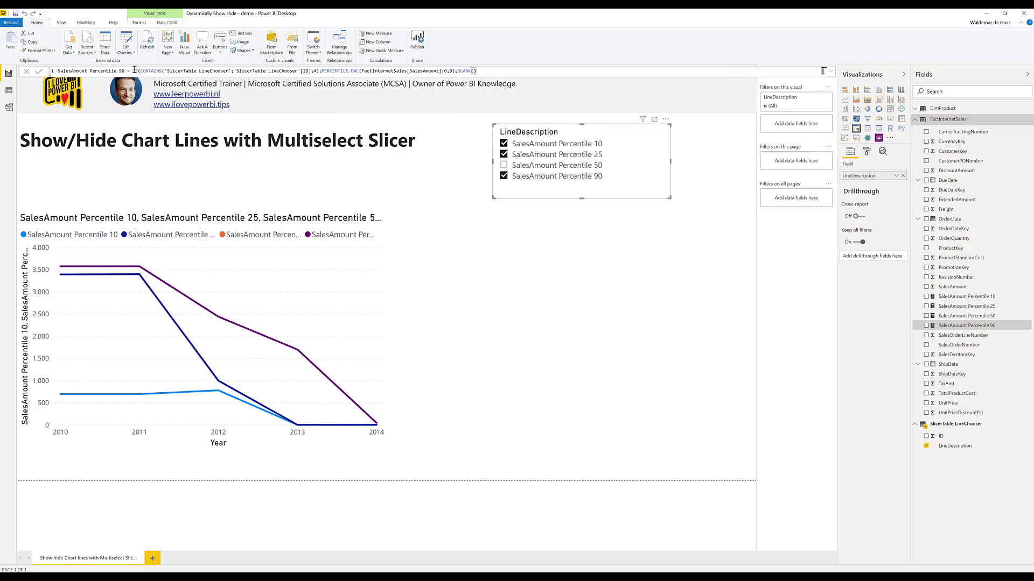
Step: Toggle all four percentile items in the slicer to test the lines, then view the LineChooser data
left_click(529, 166)
left_click(503, 176)
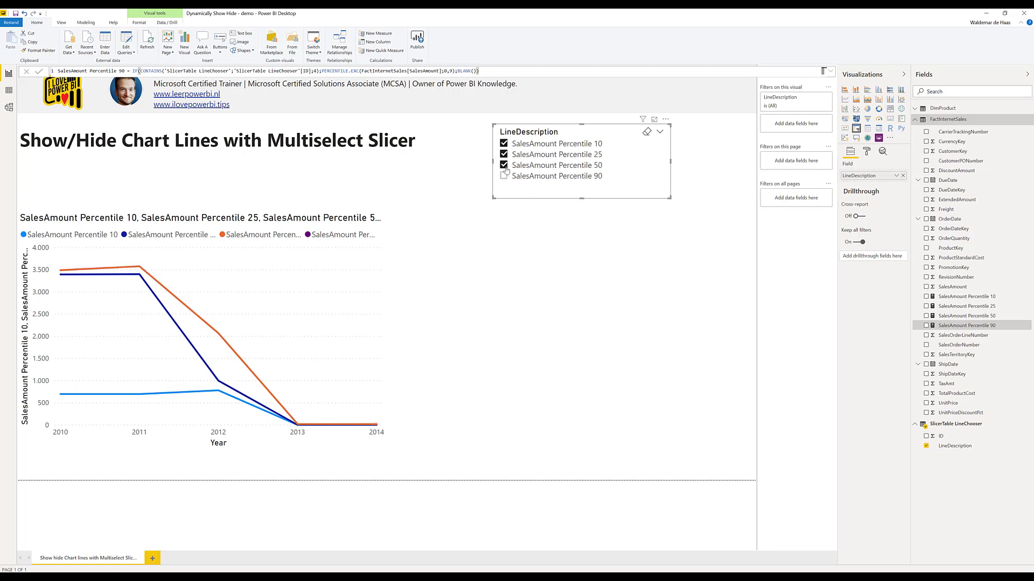
left_click(503, 166)
left_click(503, 155)
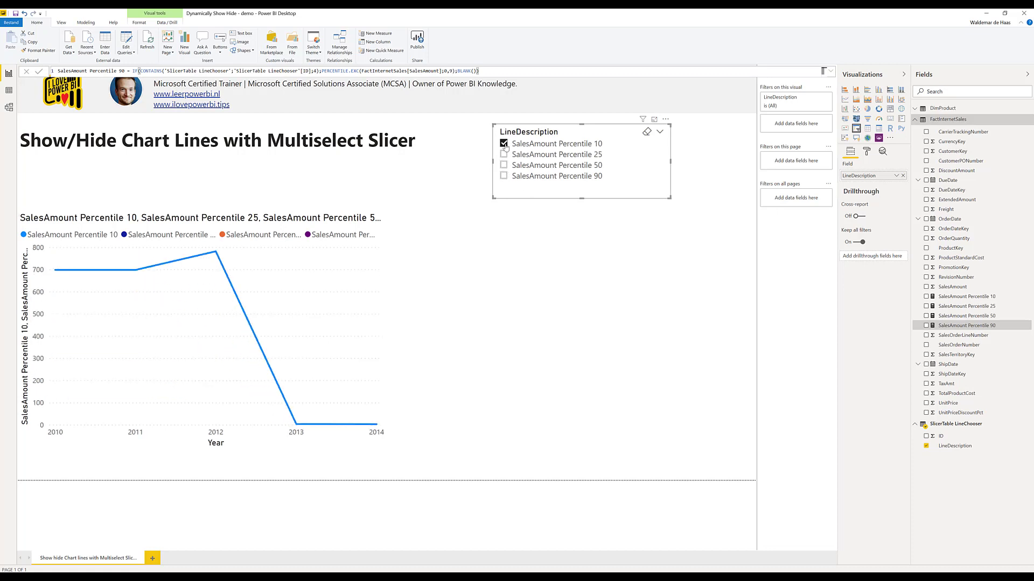
left_click(504, 144)
left_click(504, 143)
left_click(504, 165)
left_click(504, 154)
left_click(503, 177)
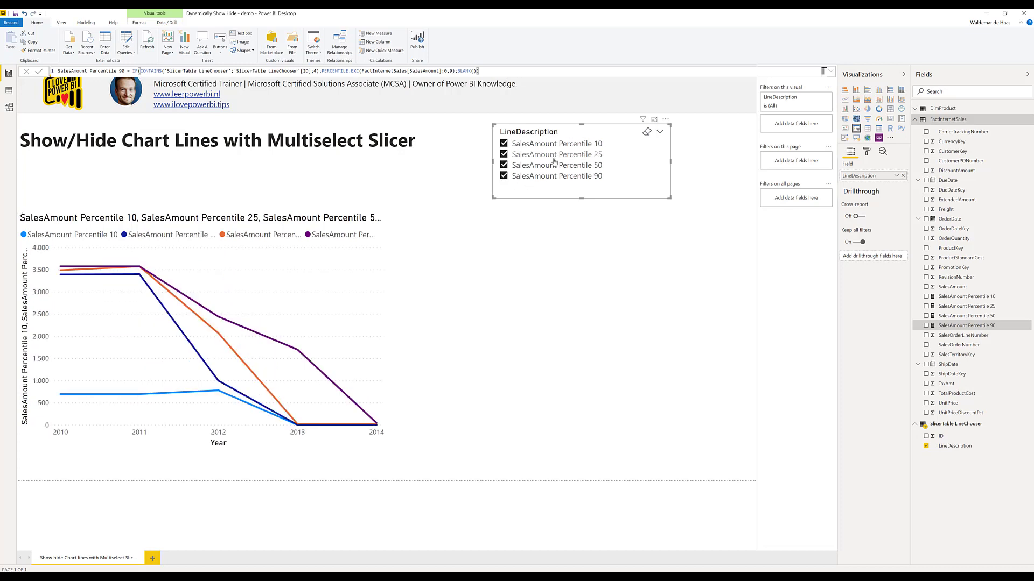
left_click(9, 91)
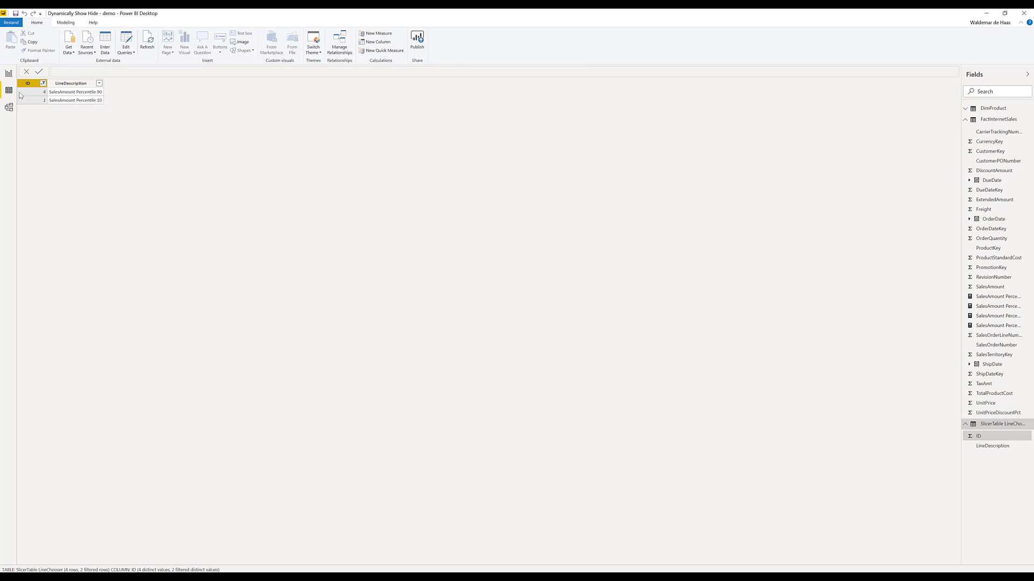
Step: Back on the report, untick Percentile 25 and 50 so only the 10 and 90 lines show
left_click(11, 74)
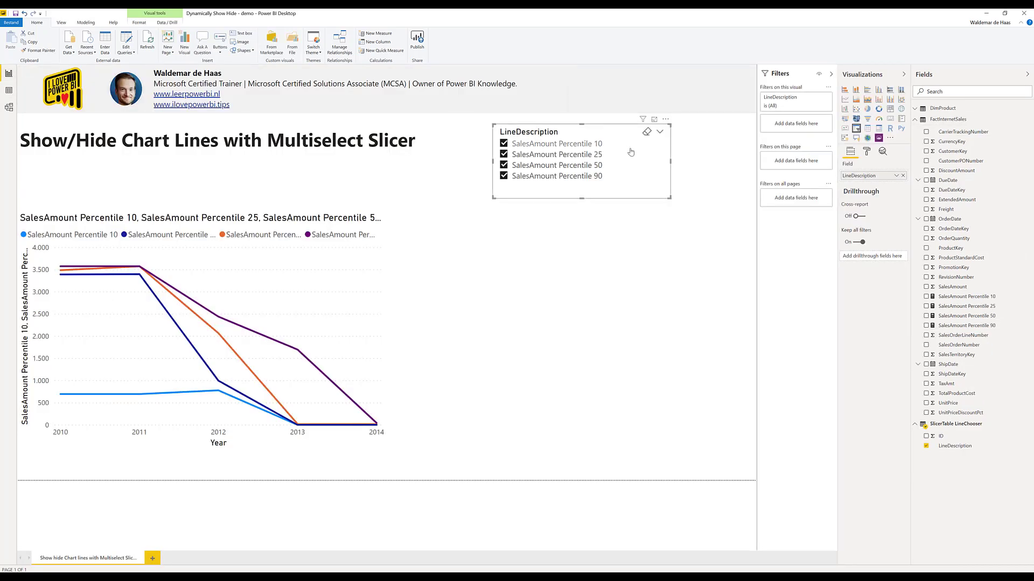
left_click(582, 145)
left_click(581, 145)
left_click(574, 156)
left_click(576, 167)
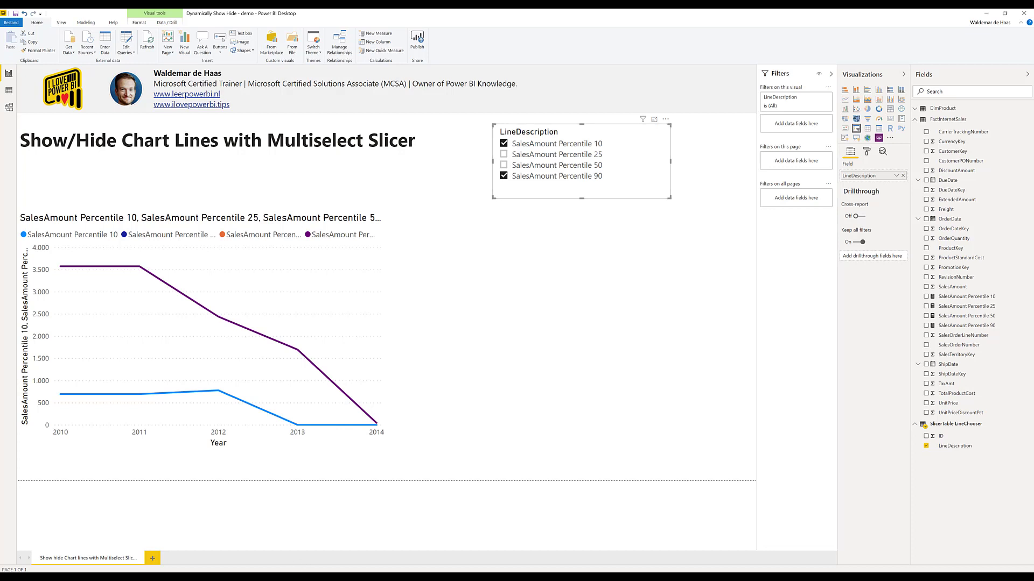
left_click(317, 547)
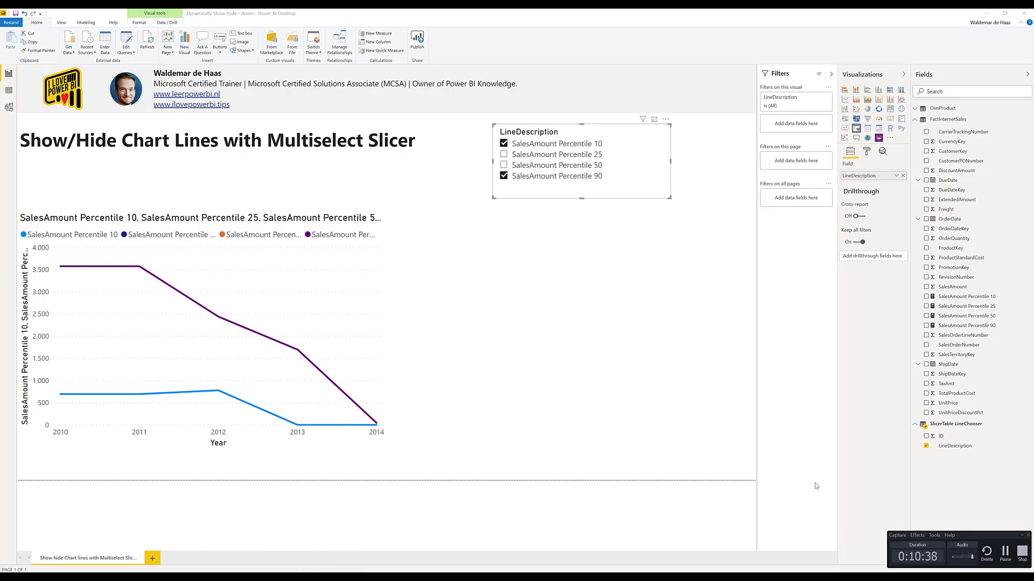